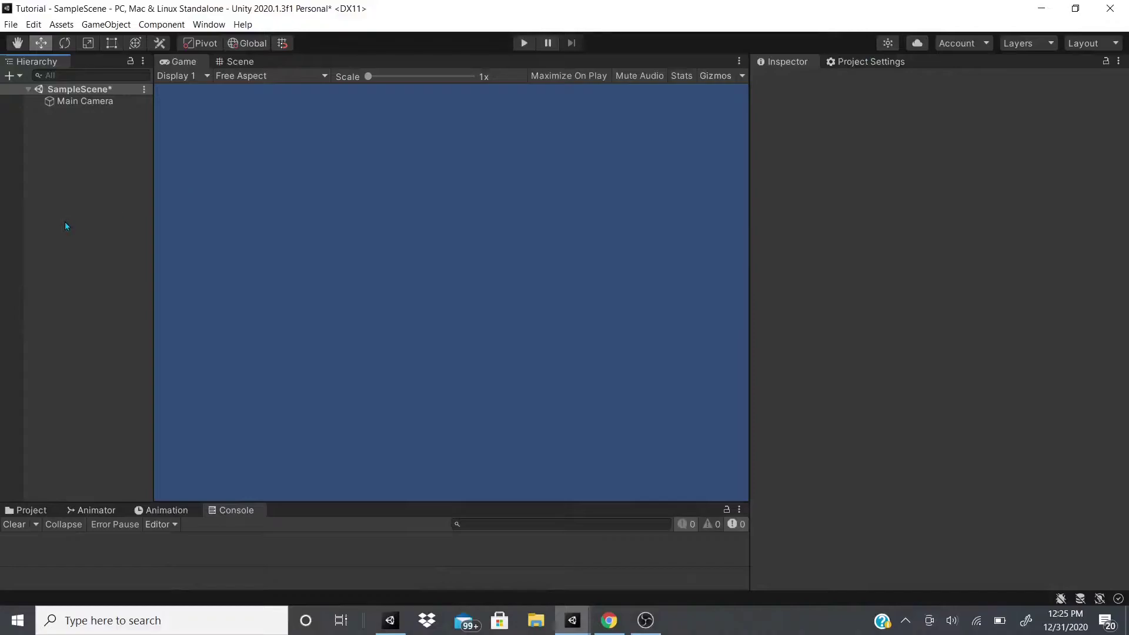
# - Create a legacy UI Button, which adds a new Canvas and EventSystem to the scene
pyautogui.rightClick(82, 177)
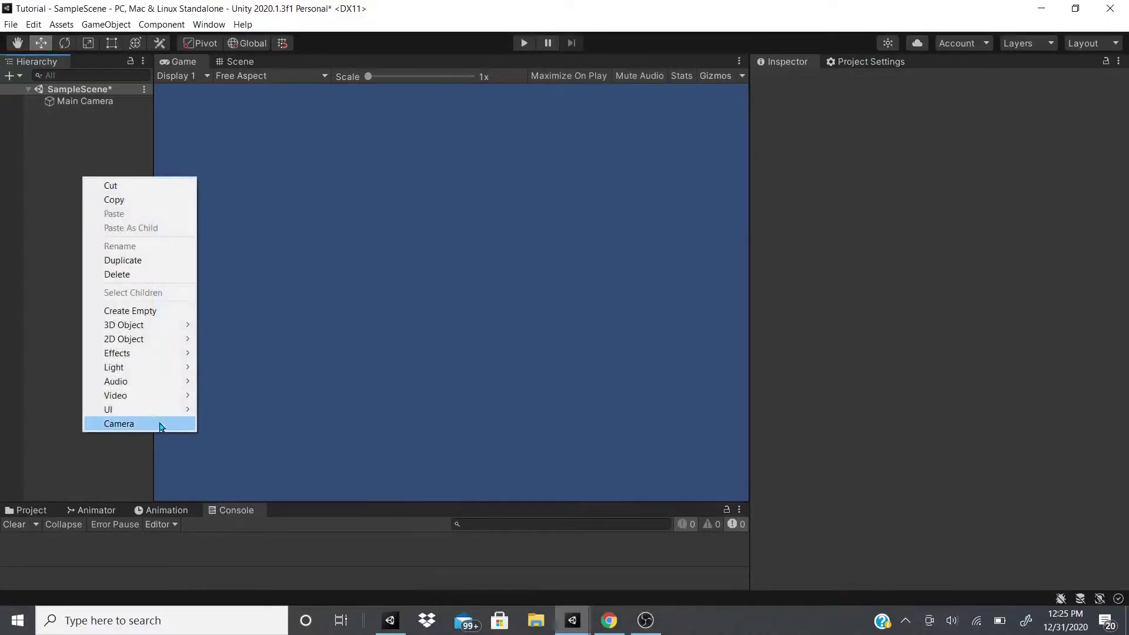
pyautogui.moveTo(117, 409)
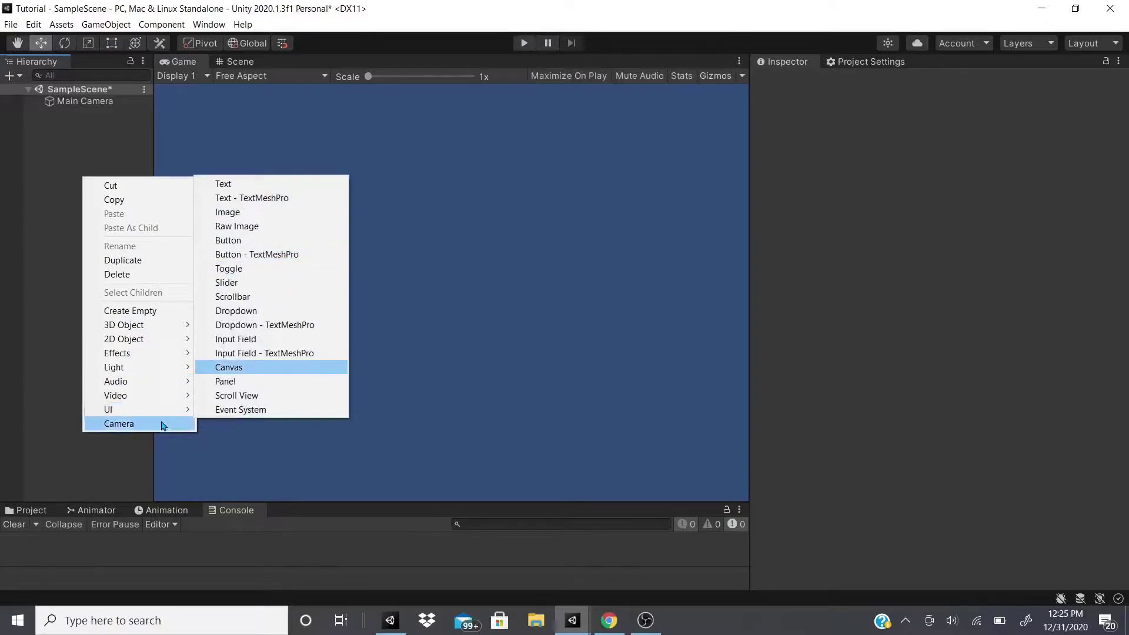
pyautogui.moveTo(166, 416)
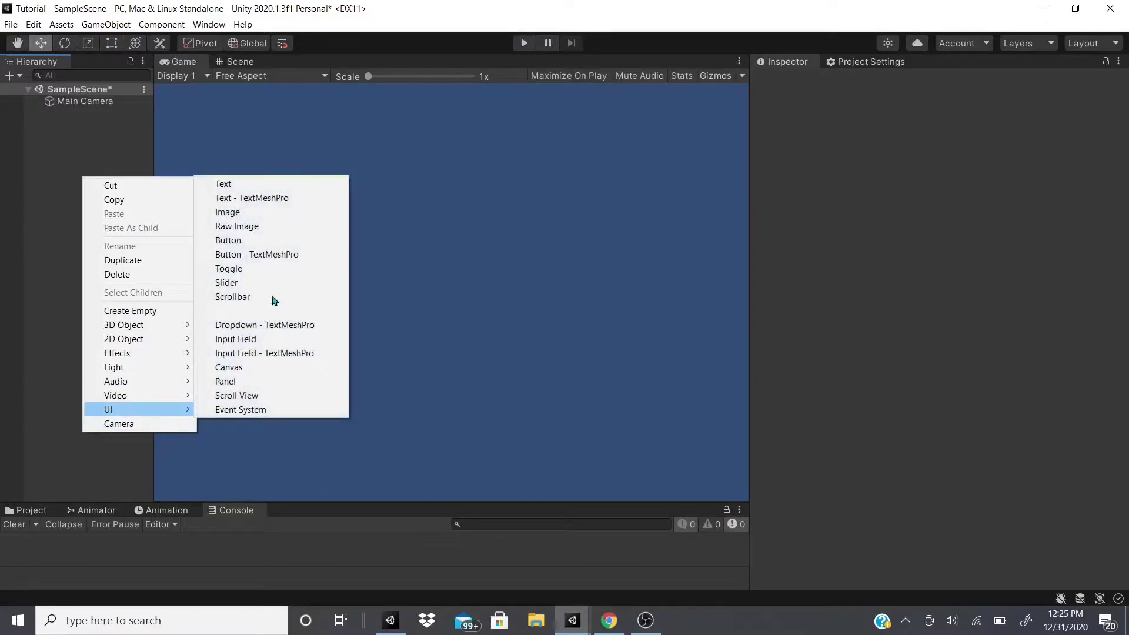
pyautogui.click(243, 241)
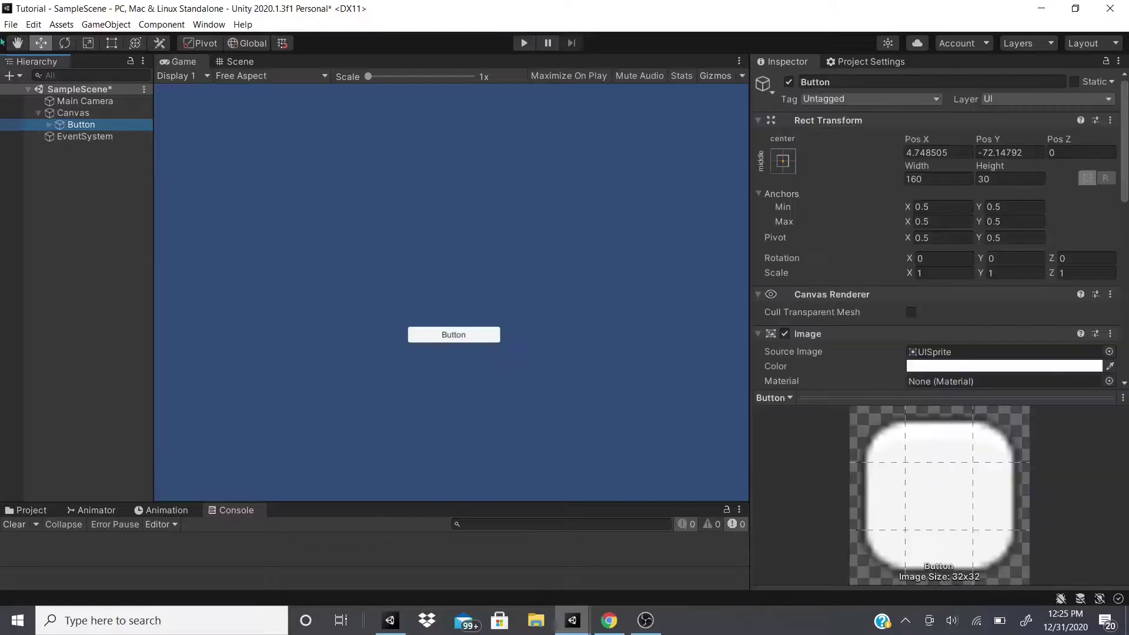
# - Add a Button - TextMeshPro under the Canvas as Button (1)
pyautogui.rightClick(62, 114)
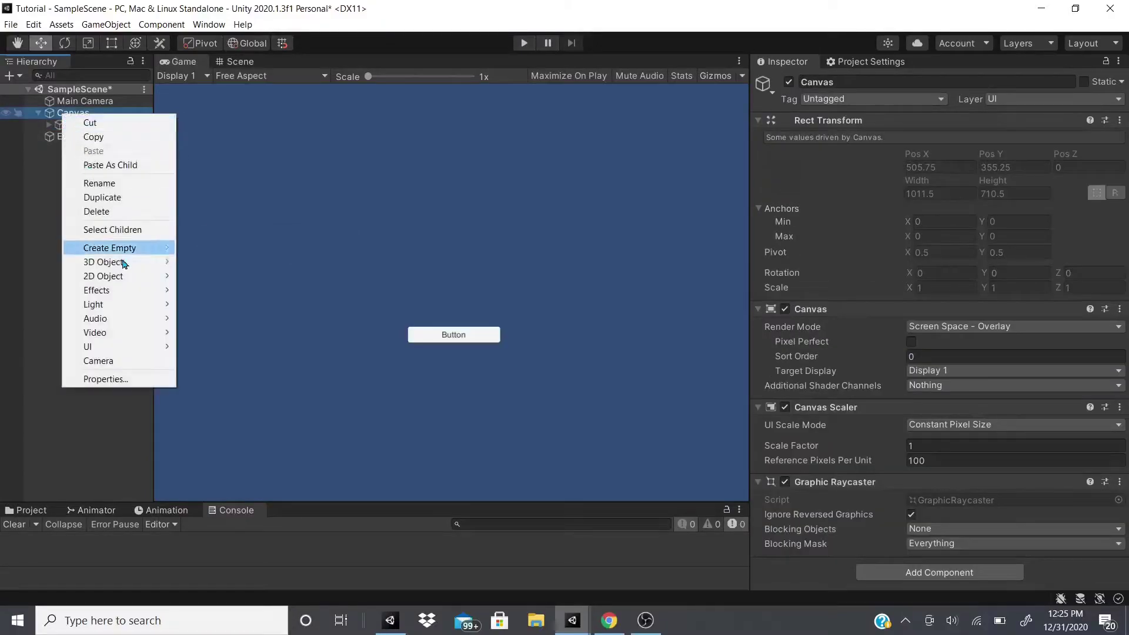
pyautogui.moveTo(88, 347)
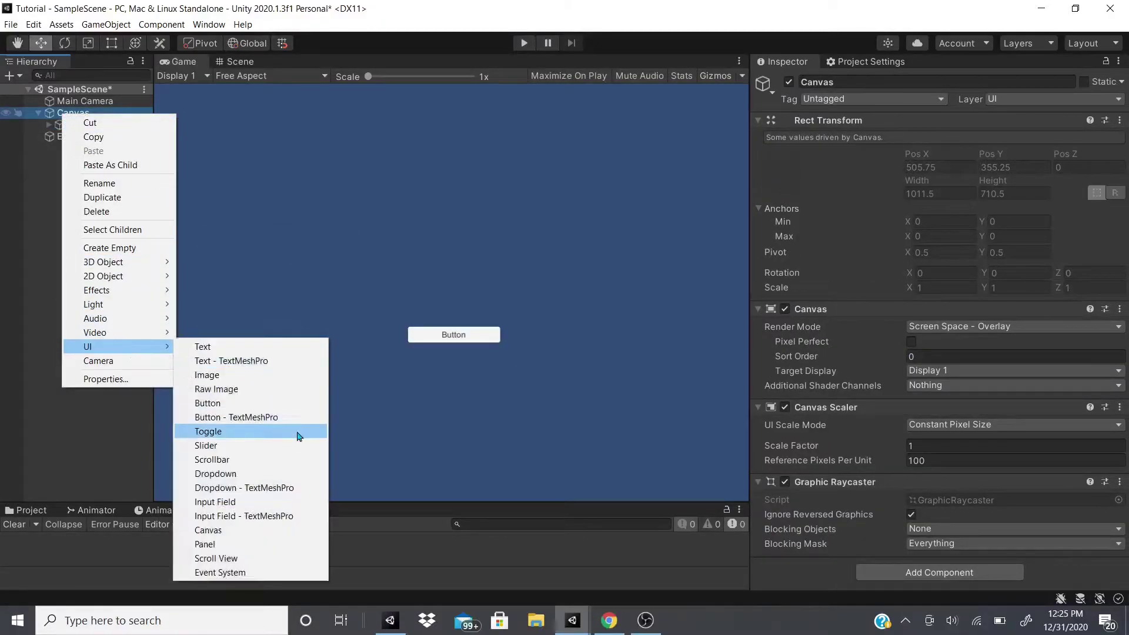
pyautogui.click(277, 427)
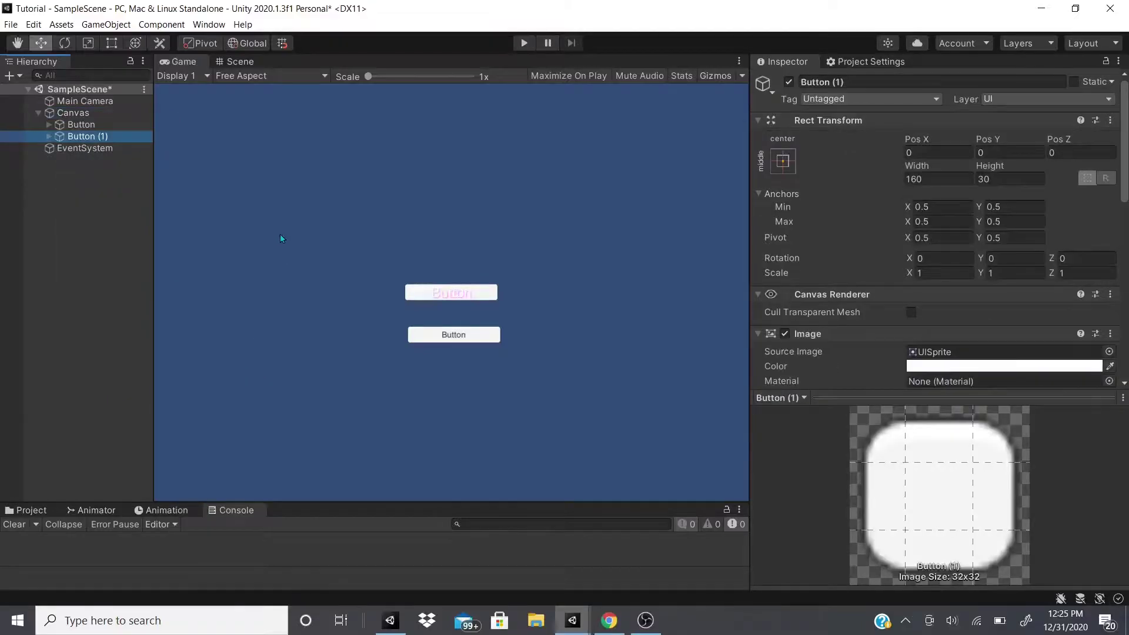
# - Set the Font Asset of Button (1)'s Text (TMP) label to Anton SDF
pyautogui.click(48, 136)
pyautogui.click(97, 148)
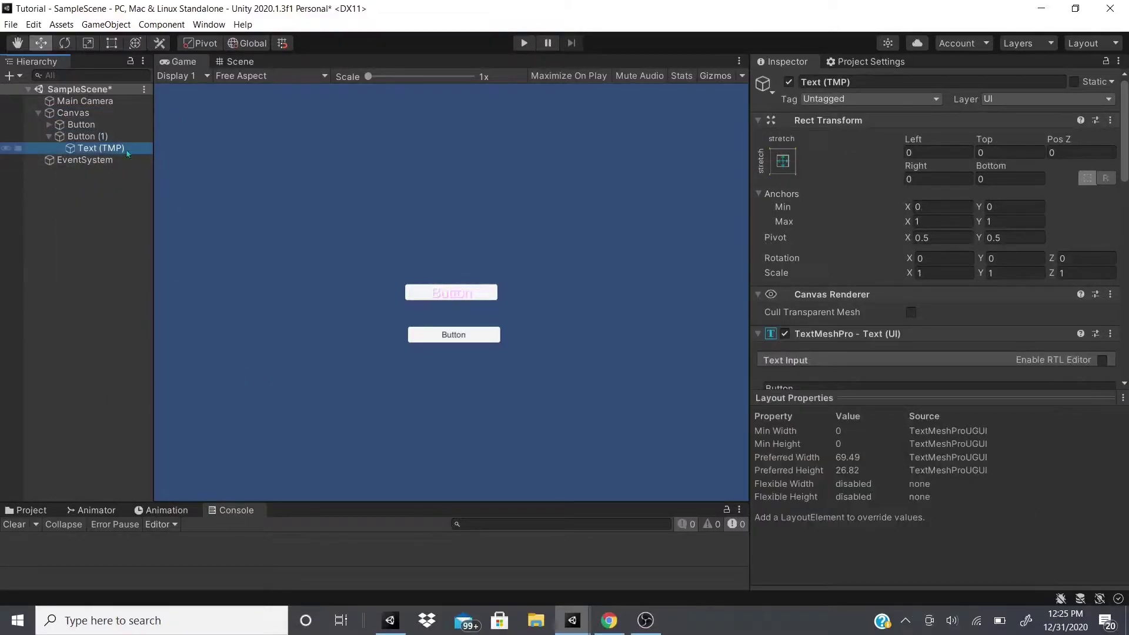
pyautogui.scroll(-5, 940, 265)
pyautogui.click(1110, 208)
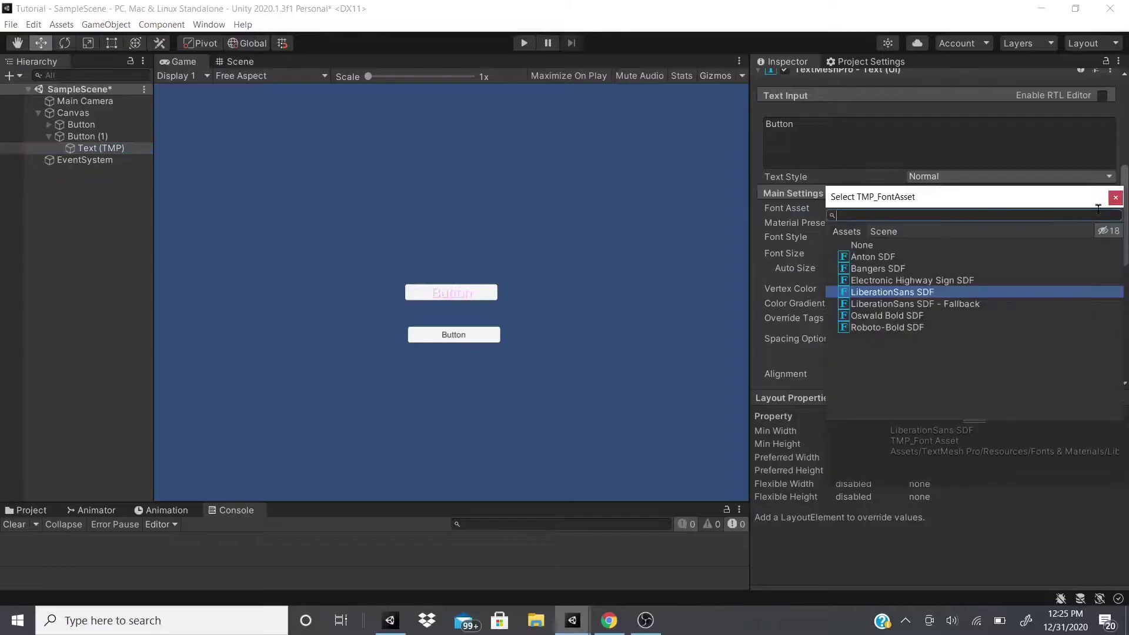
pyautogui.click(874, 257)
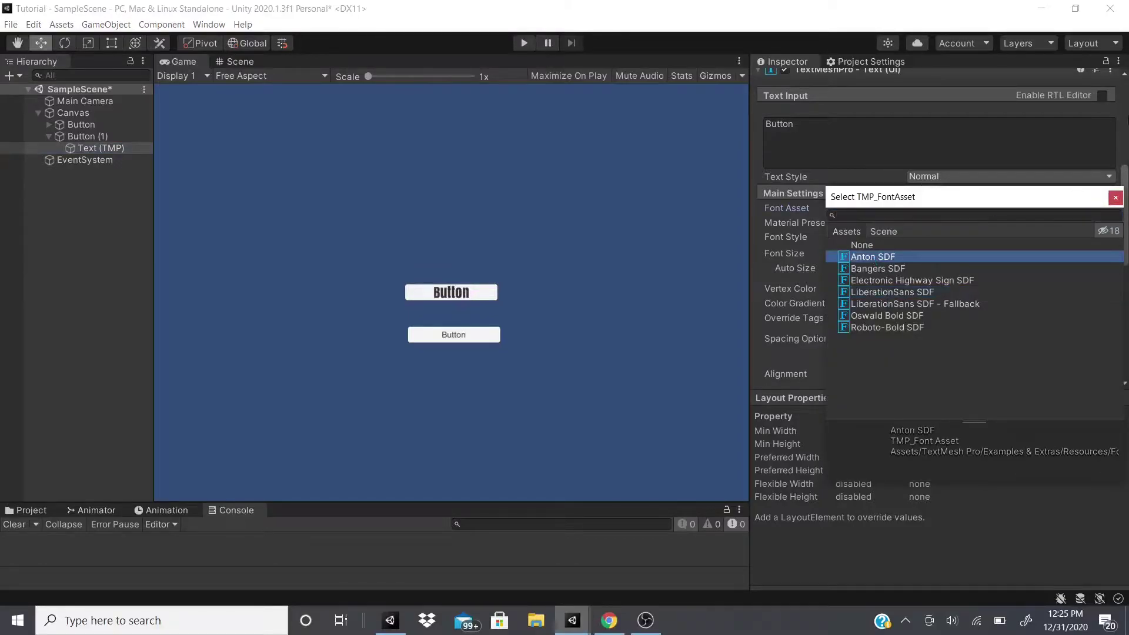
pyautogui.click(1116, 197)
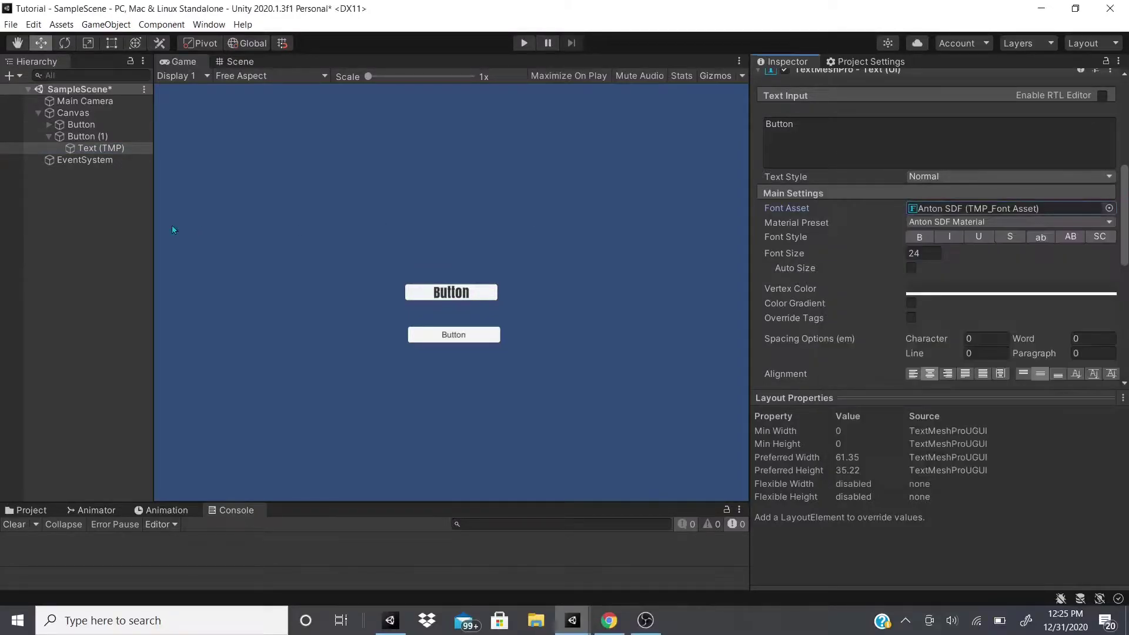
pyautogui.click(50, 137)
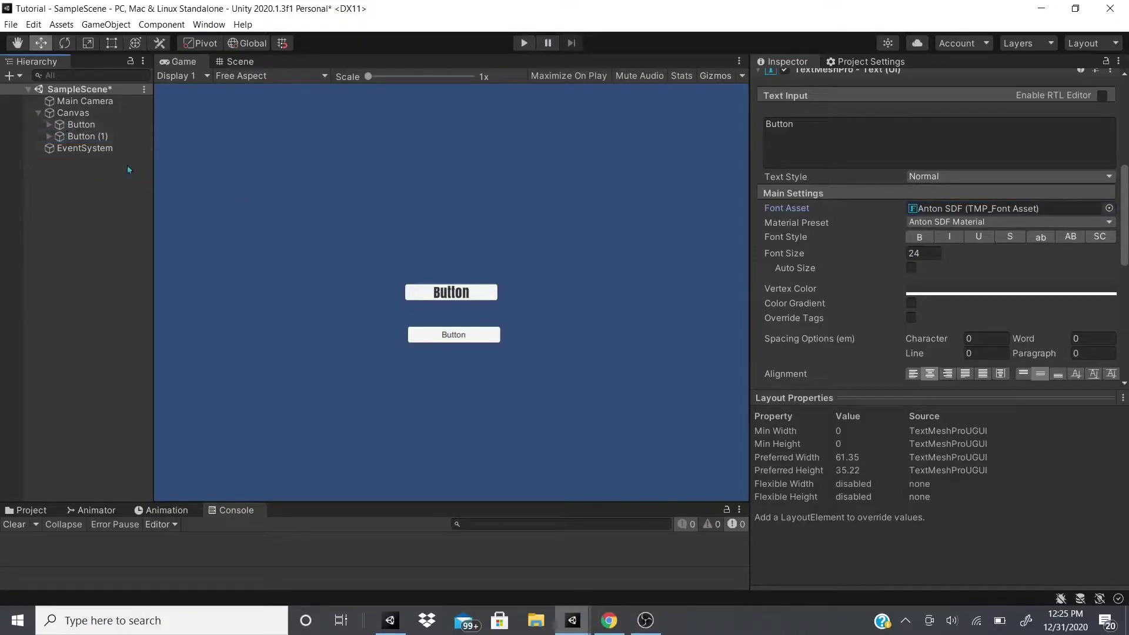
pyautogui.click(76, 124)
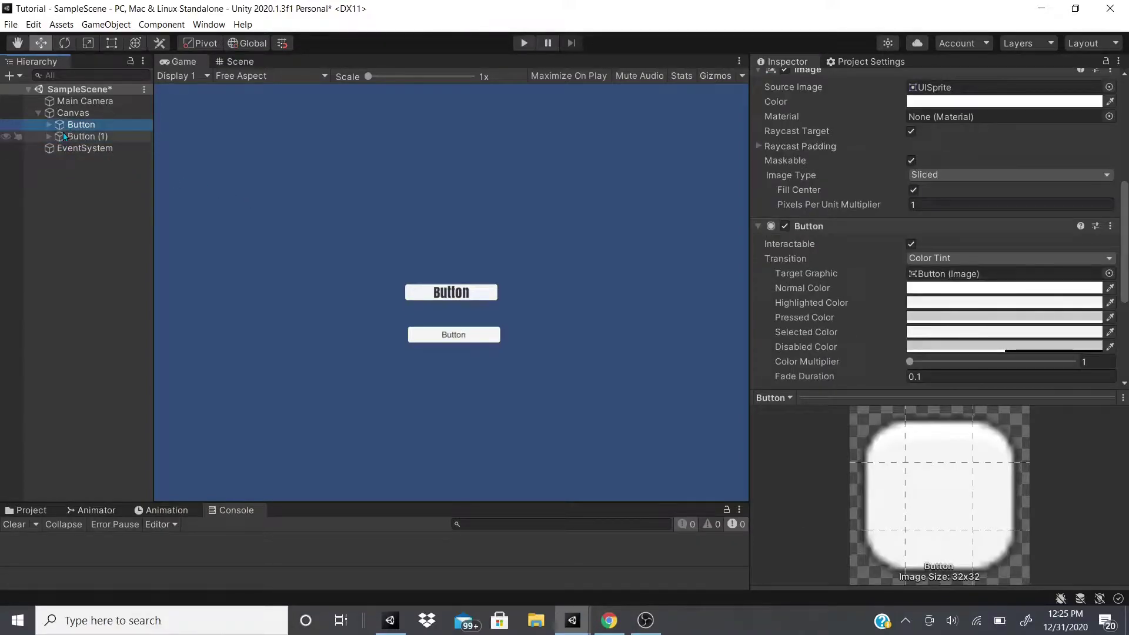
# - Rename Button (1) to TMPBUTTON
pyautogui.rightClick(65, 136)
pyautogui.click(122, 196)
pyautogui.write('T')
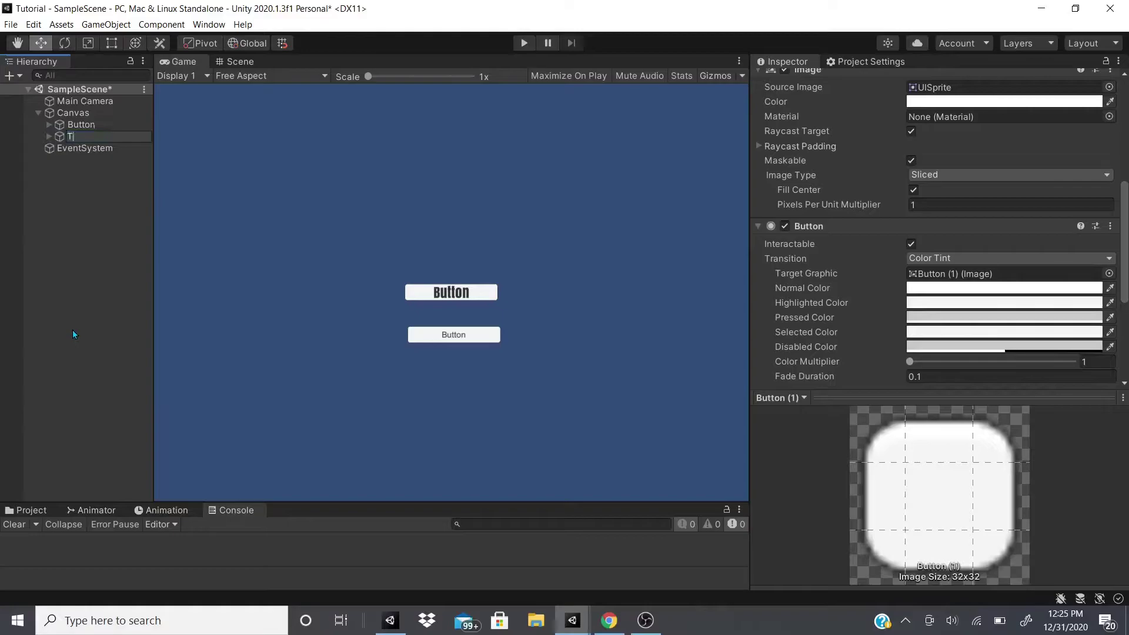
pyautogui.write('MPButtonTTON')
pyautogui.press('Return')
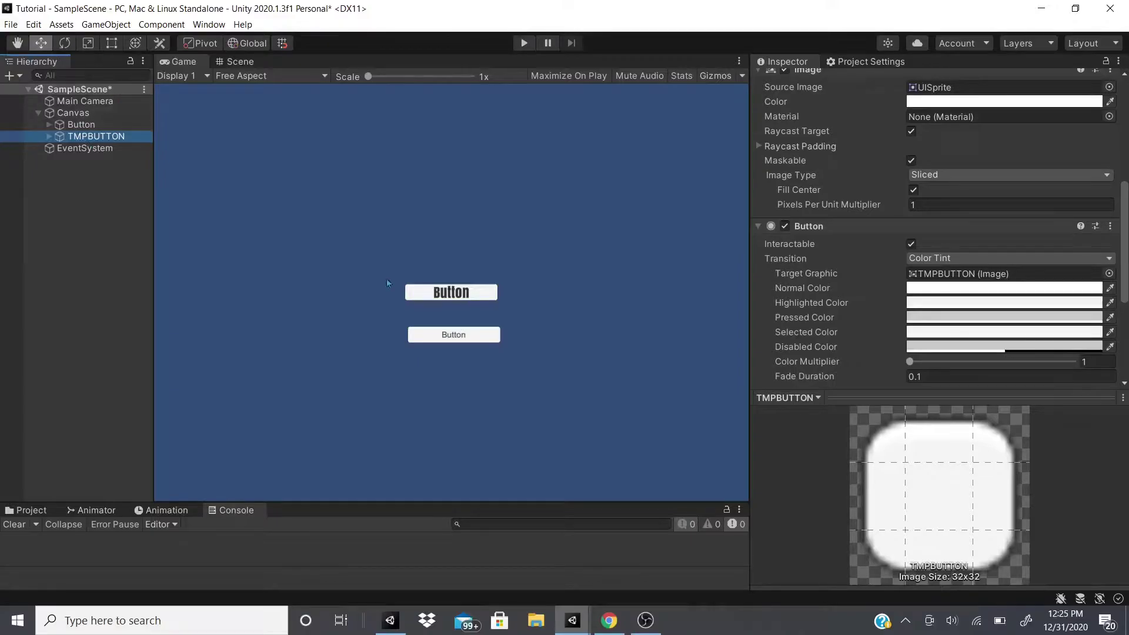
# - Select the legacy Button, shrink the Inspector preview and widen the Game view
pyautogui.click(70, 125)
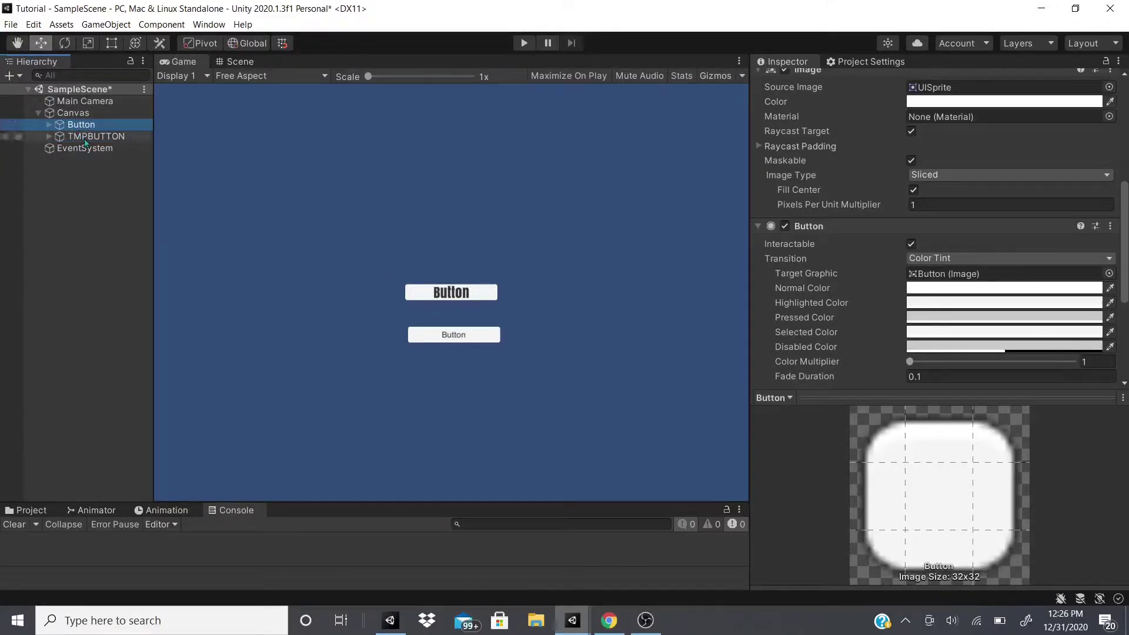
pyautogui.scroll(-5, 888, 131)
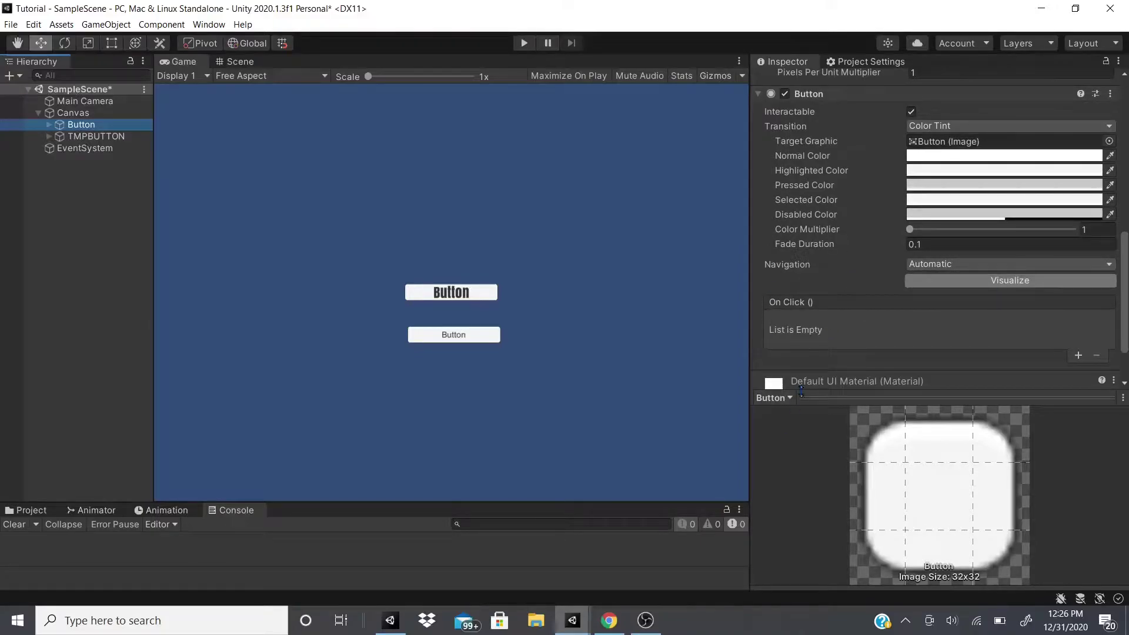
pyautogui.moveTo(801, 389); pyautogui.dragTo(808, 475)
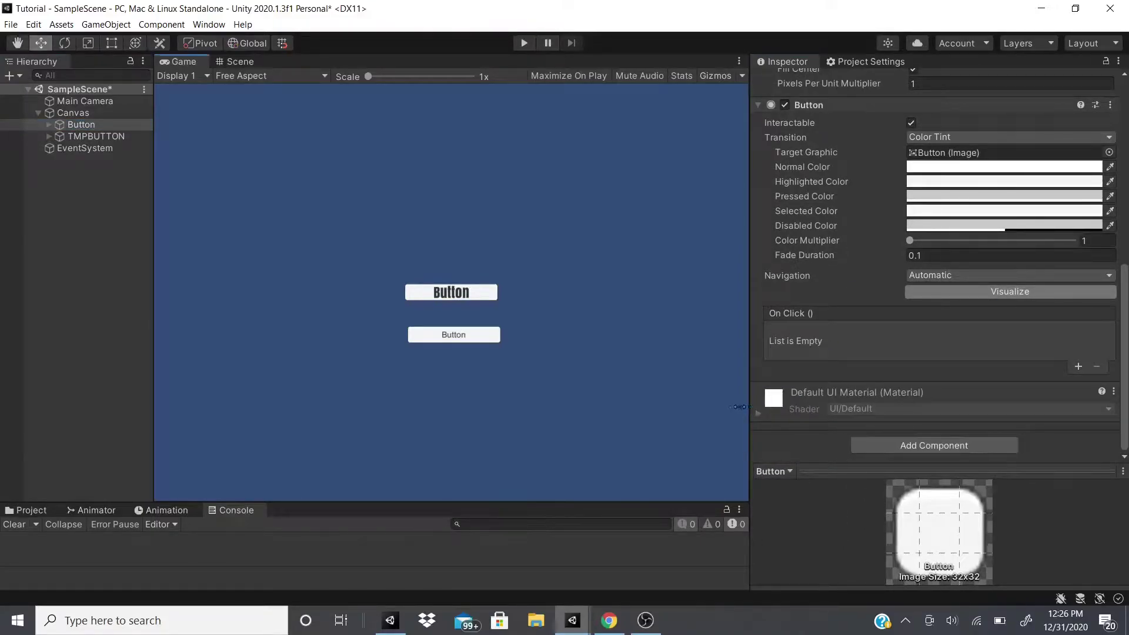
pyautogui.moveTo(750, 406)
pyautogui.mouseDown()
pyautogui.moveTo(705, 406)
pyautogui.moveTo(770, 406)
pyautogui.mouseUp()
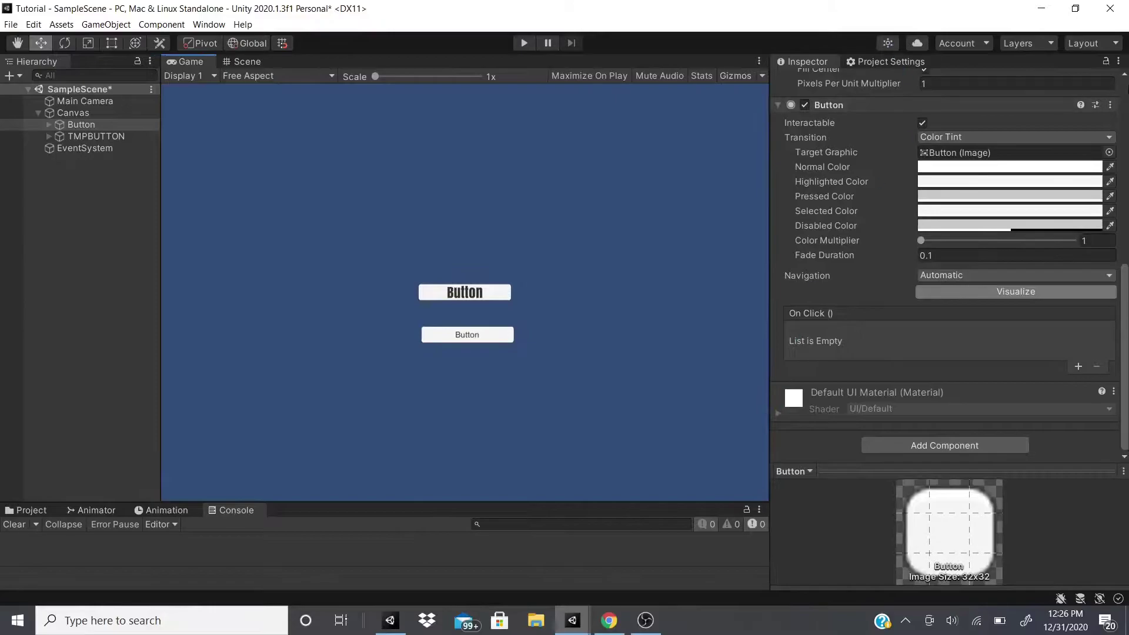
# - Add a second Inspector tab and float it as its own window over the Game view
pyautogui.click(1119, 63)
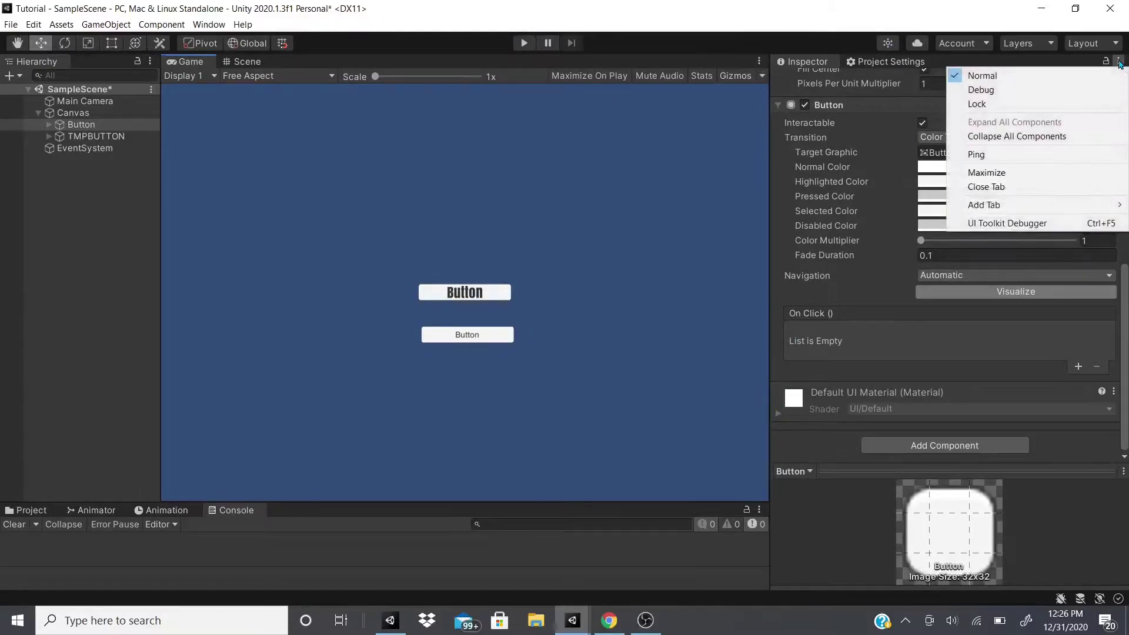
pyautogui.moveTo(993, 205)
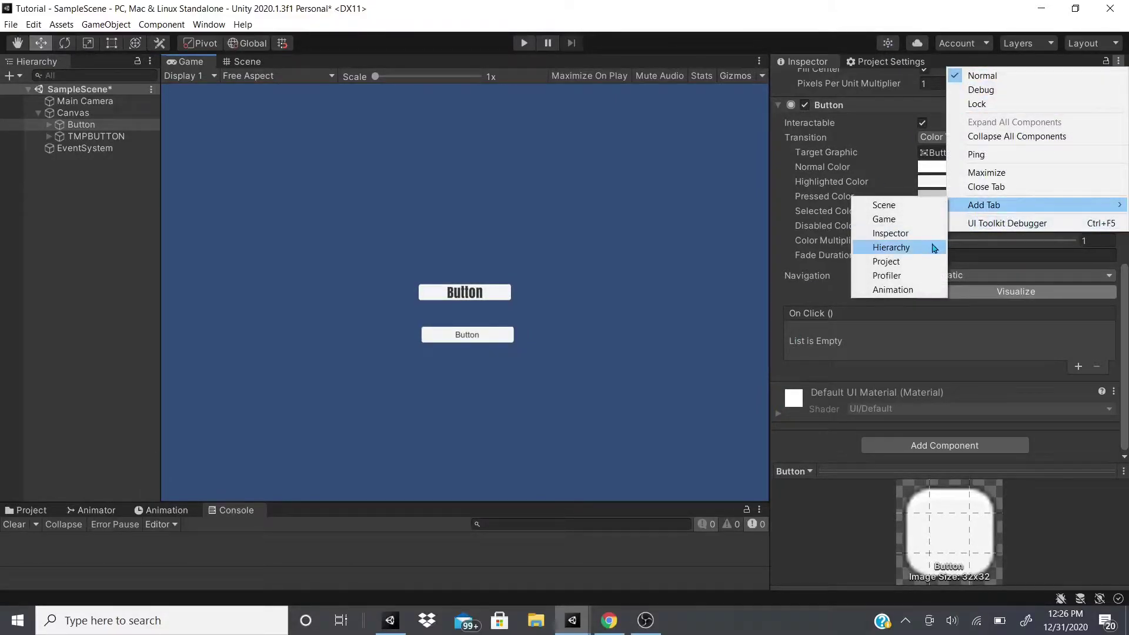
pyautogui.click(898, 239)
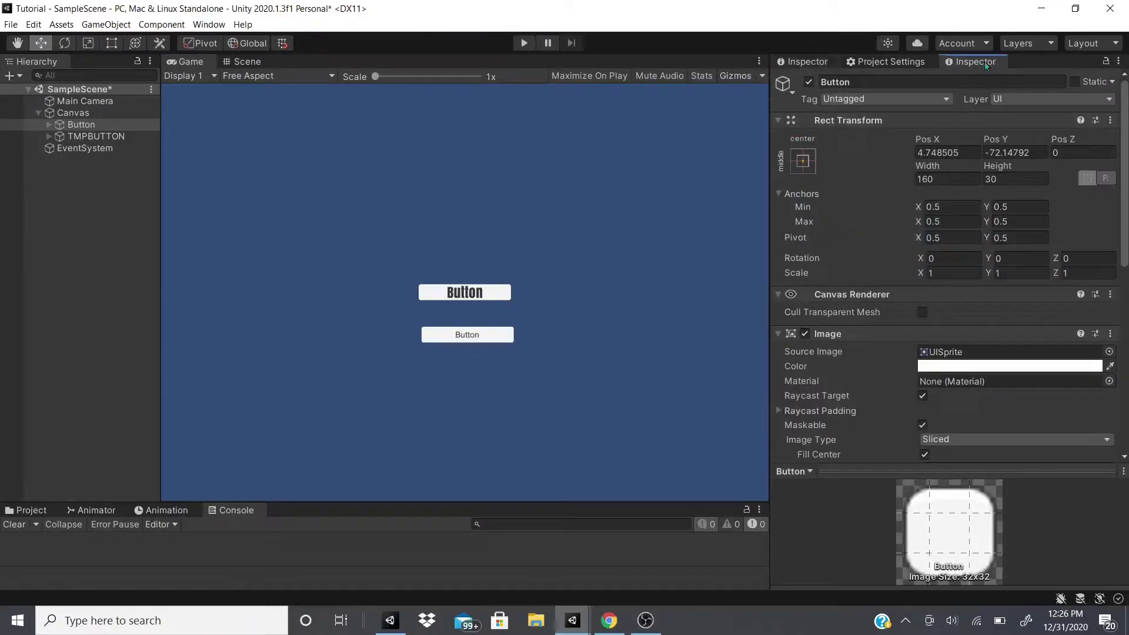
pyautogui.moveTo(988, 63); pyautogui.dragTo(485, 230)
pyautogui.moveTo(536, 9); pyautogui.dragTo(622, 56)
# - Lock the docked Inspector to the legacy Button
pyautogui.click(105, 127)
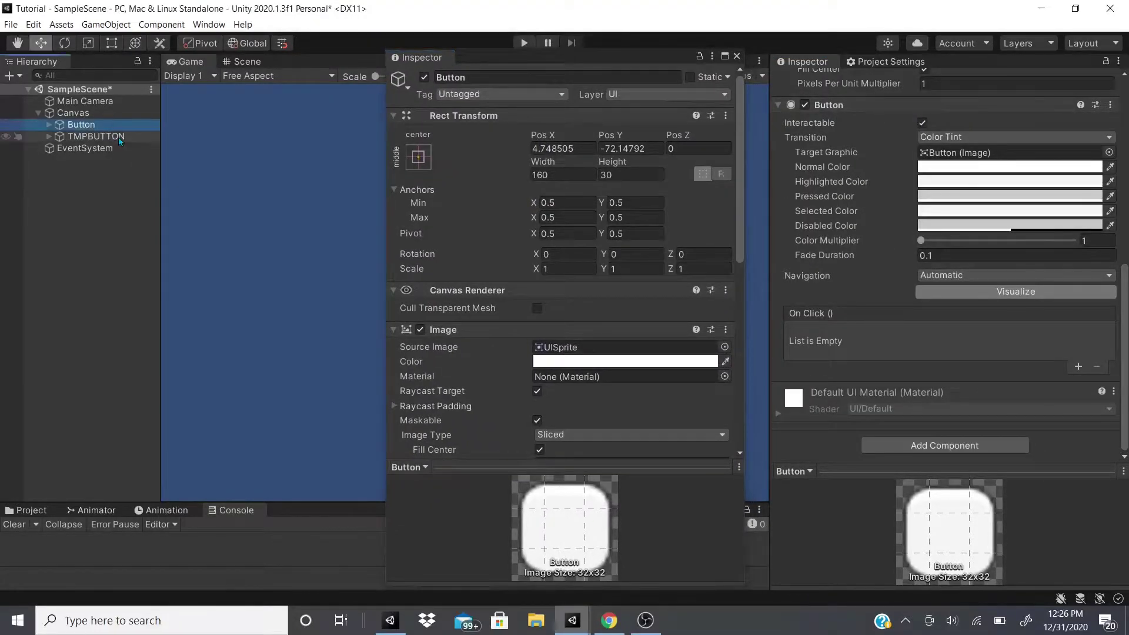
pyautogui.click(94, 136)
pyautogui.click(82, 124)
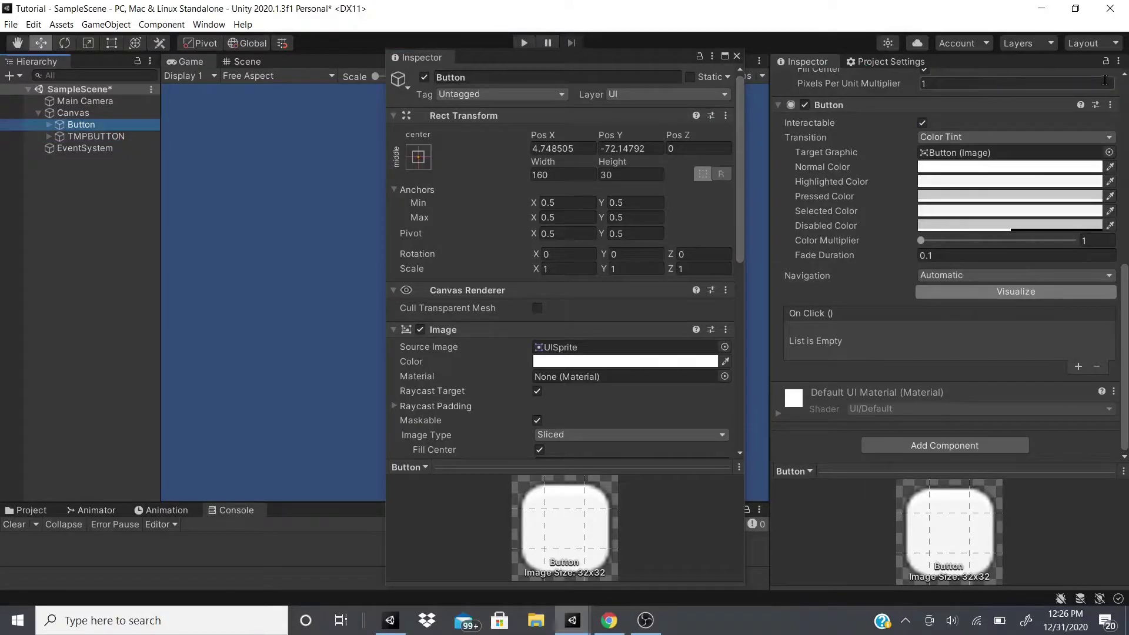
pyautogui.click(1105, 61)
pyautogui.scroll(10, 817, 109)
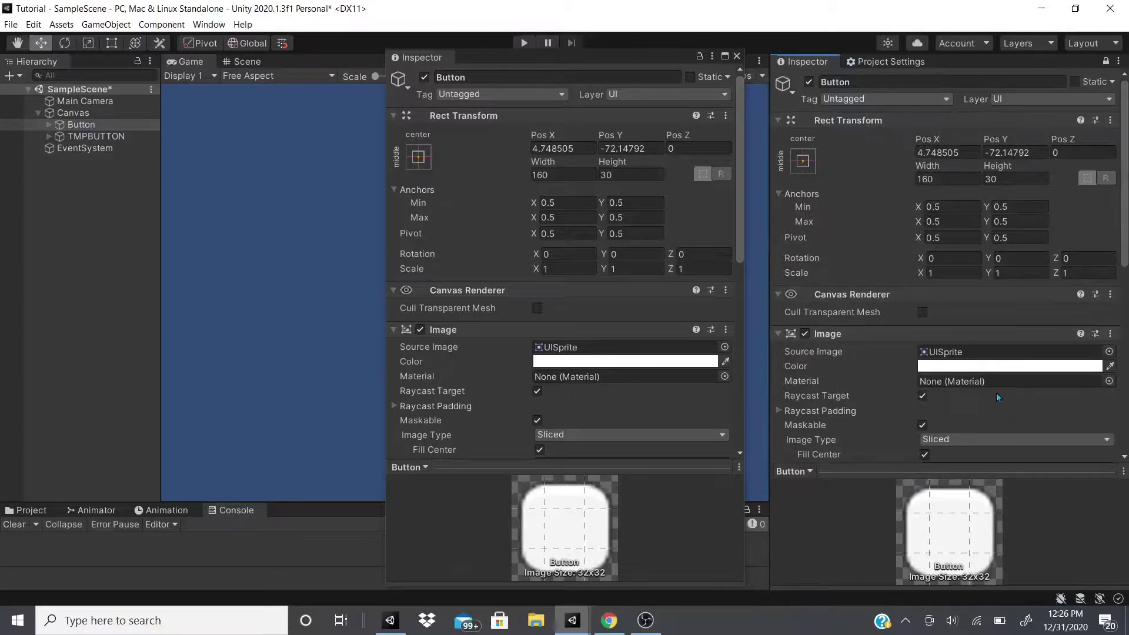
pyautogui.scroll(-8, 985, 278)
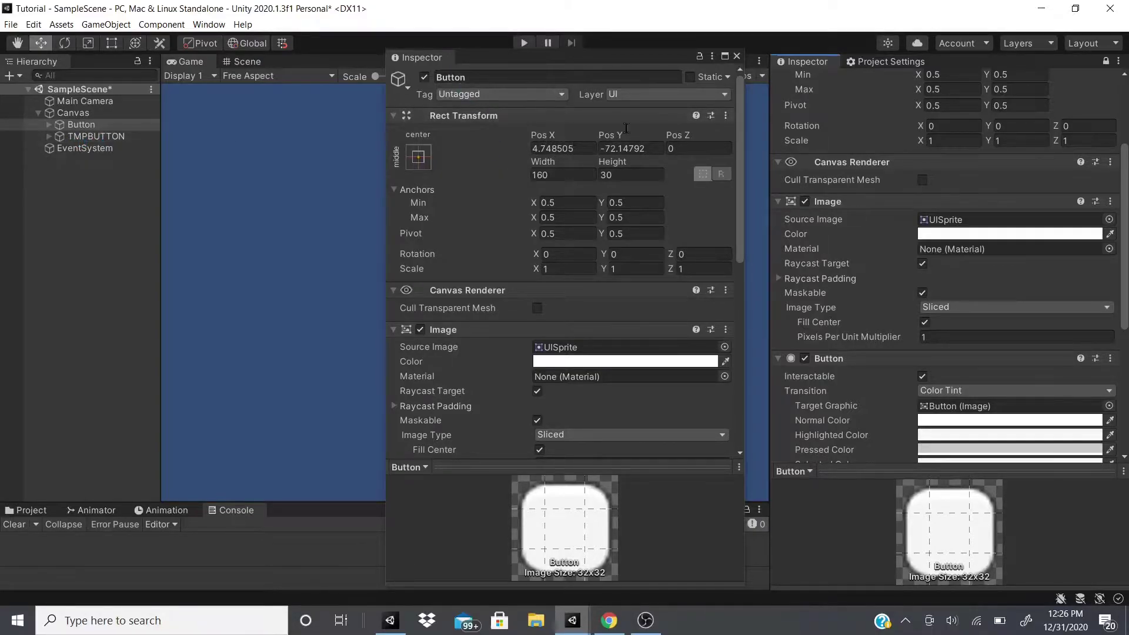
pyautogui.scroll(5, 926, 159)
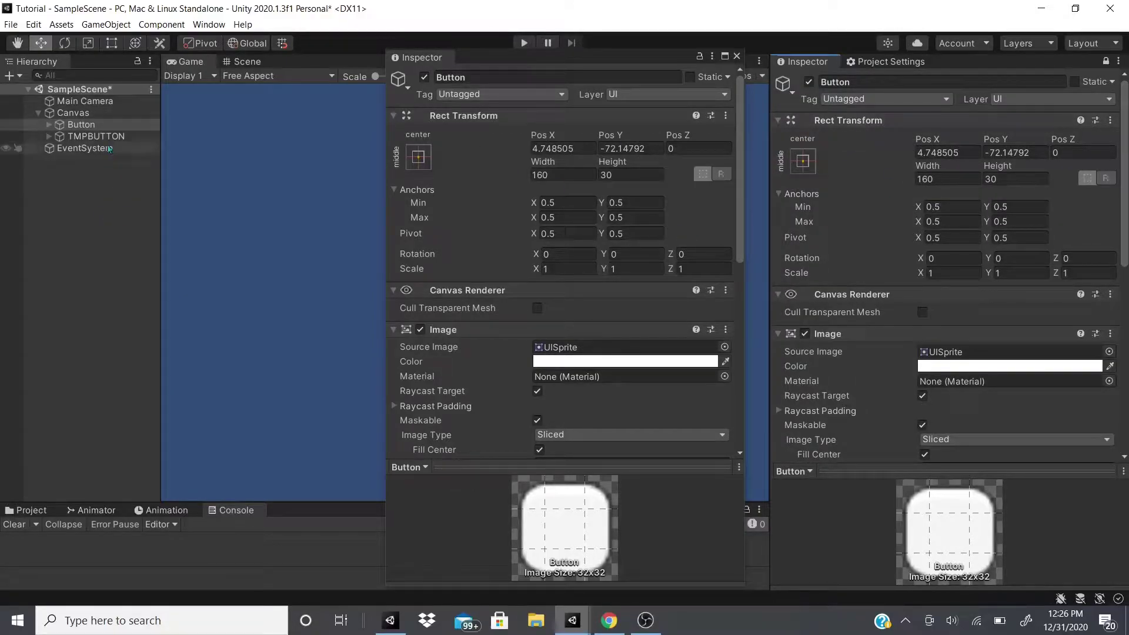
# - Show TMPBUTTON in the floating Inspector and scroll both Inspectors to compare settings
pyautogui.click(94, 136)
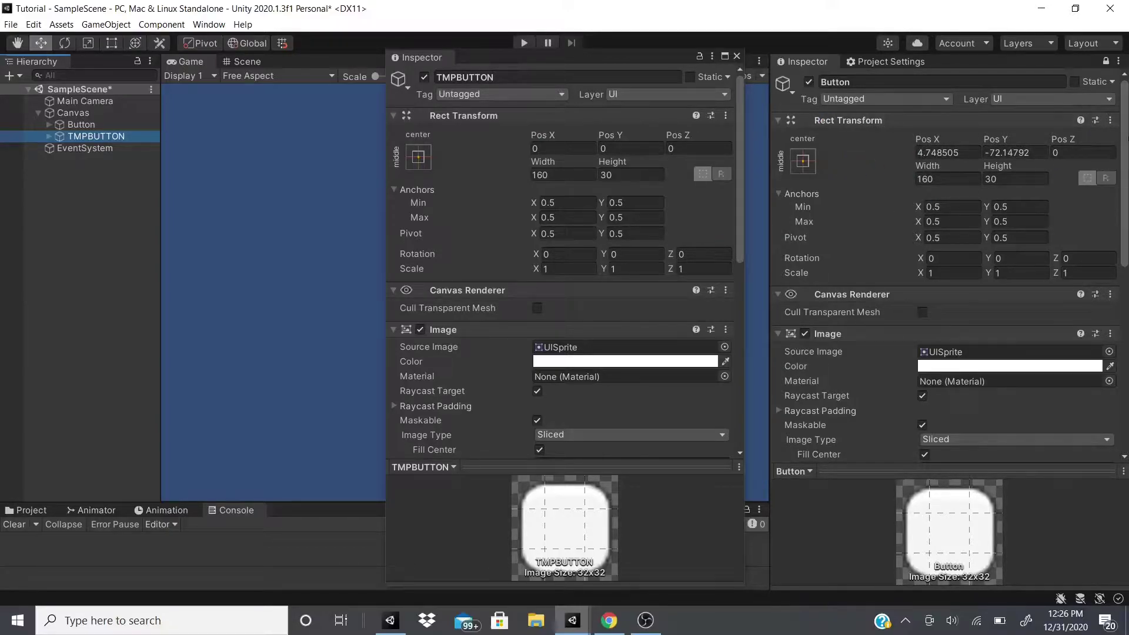
pyautogui.scroll(-3, 494, 238)
pyautogui.scroll(-8, 984, 280)
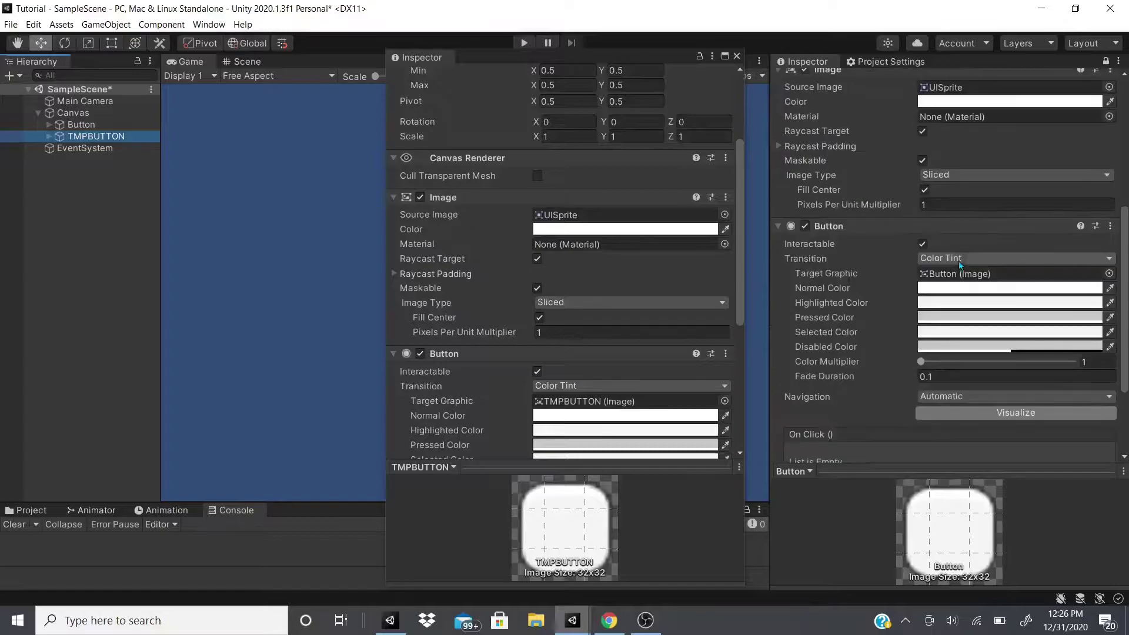
pyautogui.scroll(-3, 541, 310)
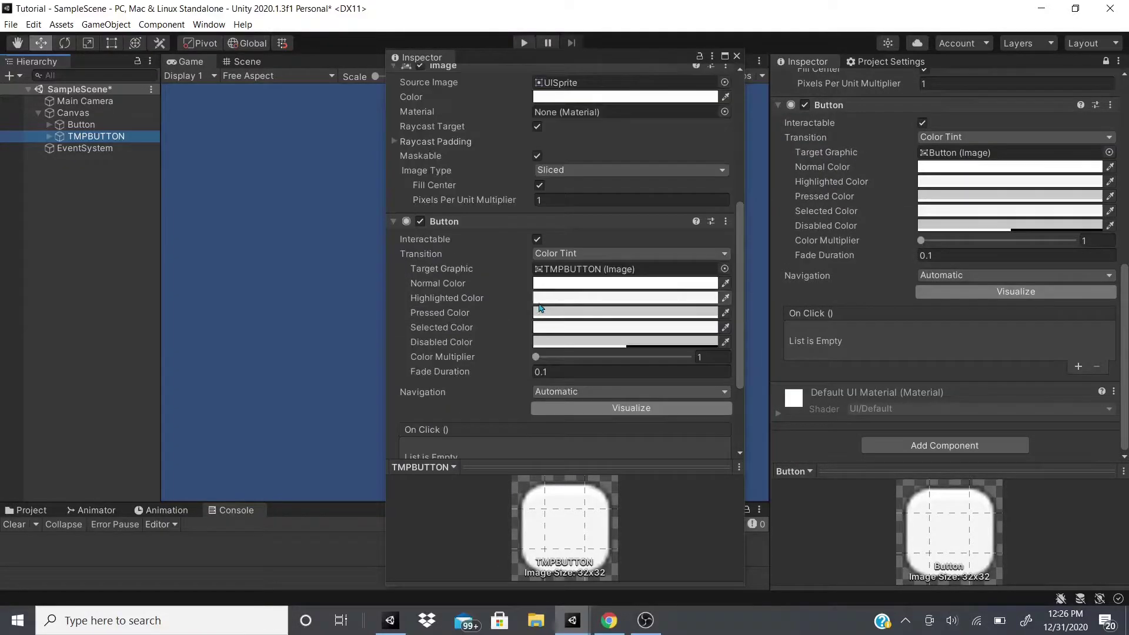
pyautogui.scroll(3, 947, 265)
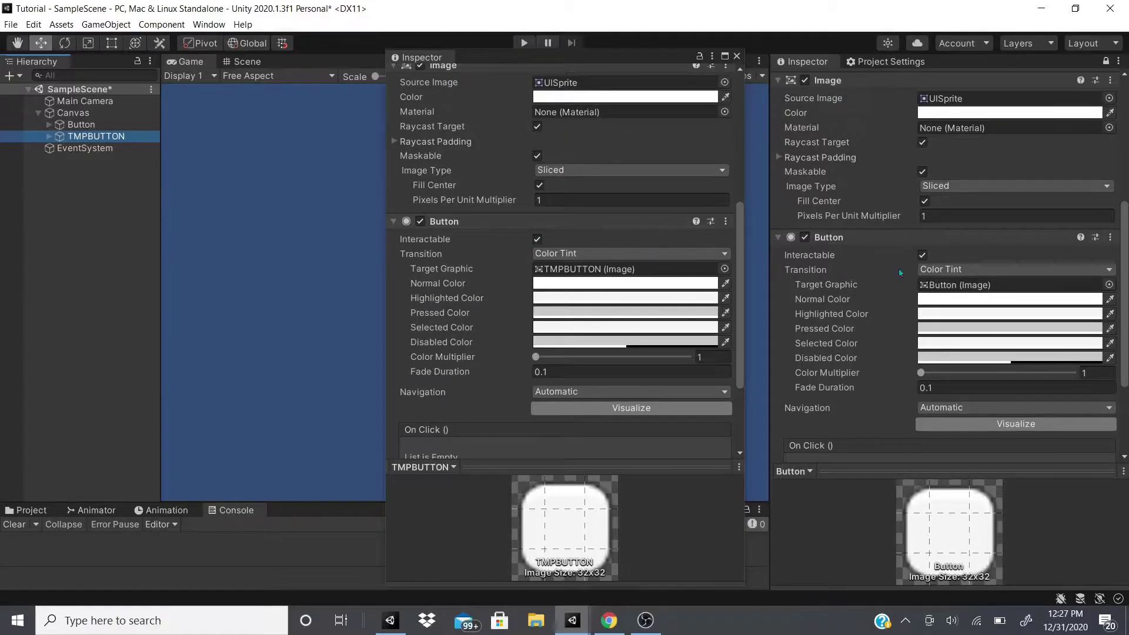
pyautogui.scroll(-3, 861, 262)
pyautogui.scroll(-3, 595, 323)
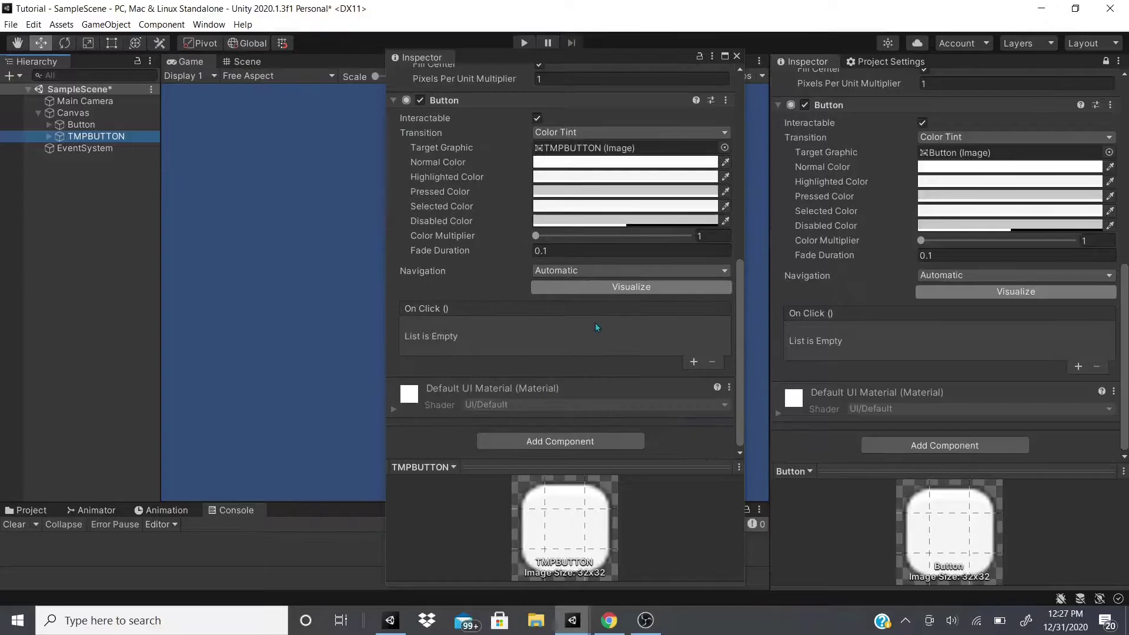
pyautogui.scroll(8, 595, 323)
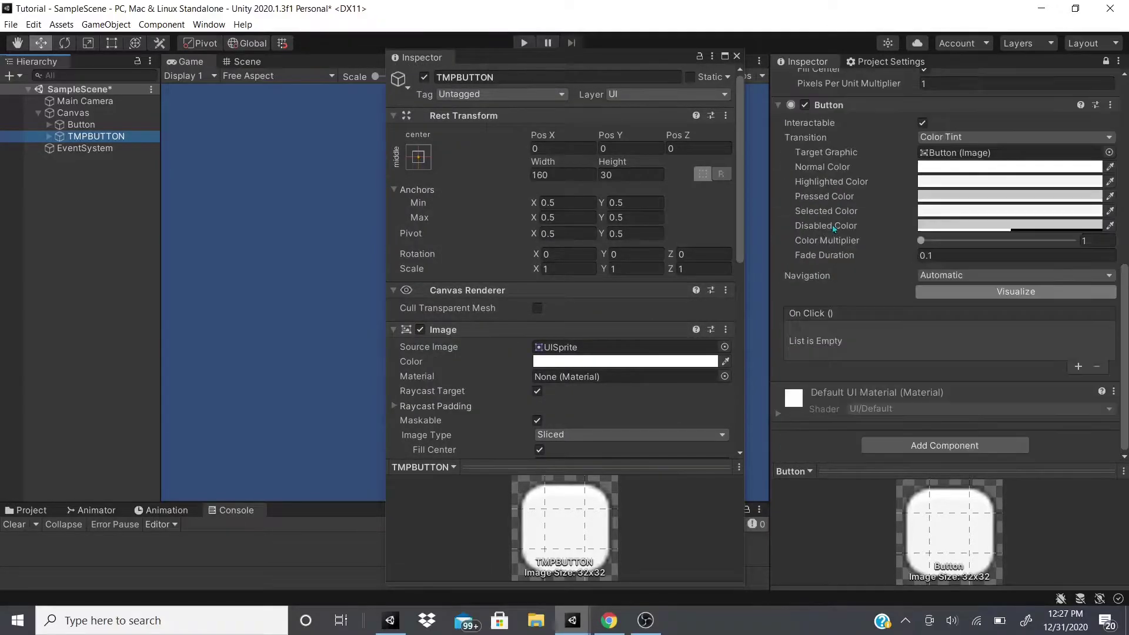
pyautogui.scroll(8, 834, 222)
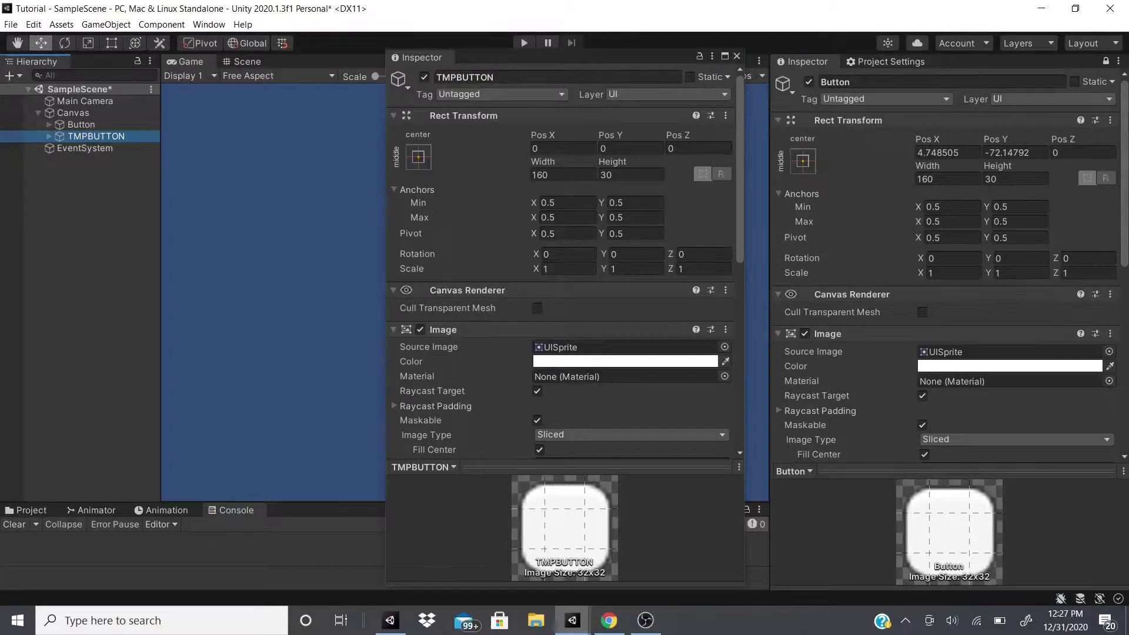
# - Close the floating Inspector, then stretch the Button with the Scene view Rect tool and undo it
pyautogui.click(737, 56)
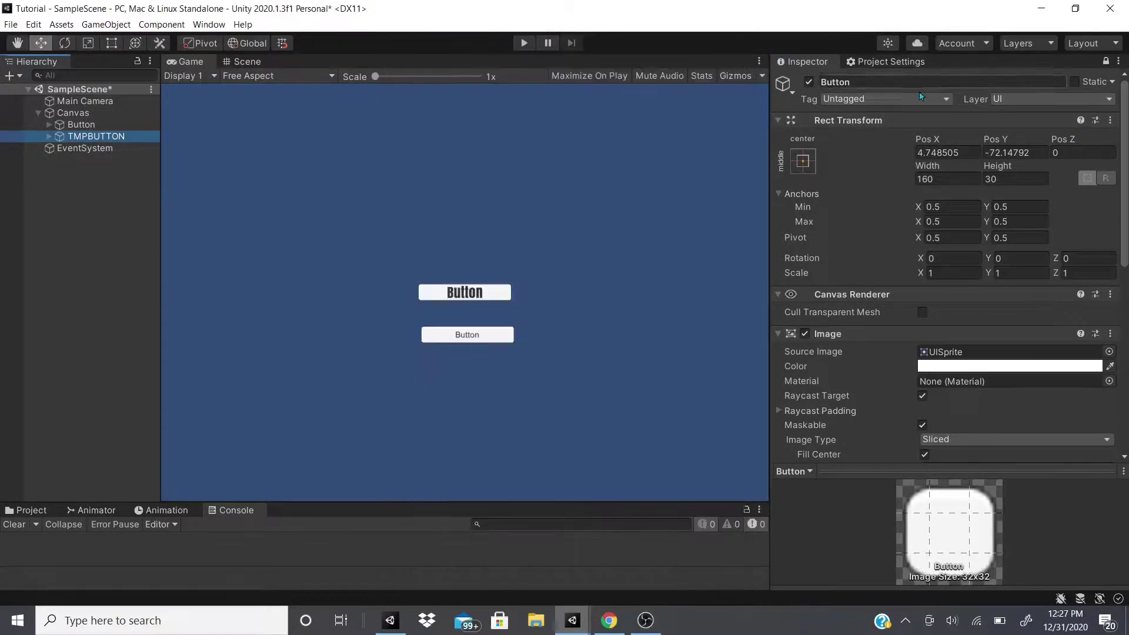
pyautogui.click(81, 124)
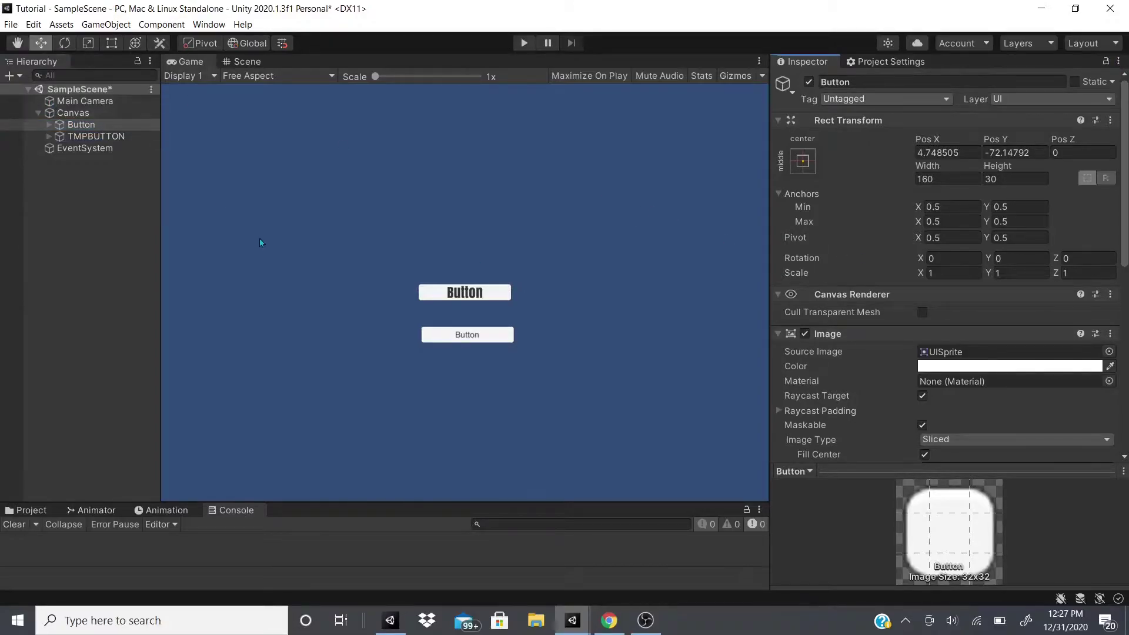
pyautogui.click(259, 62)
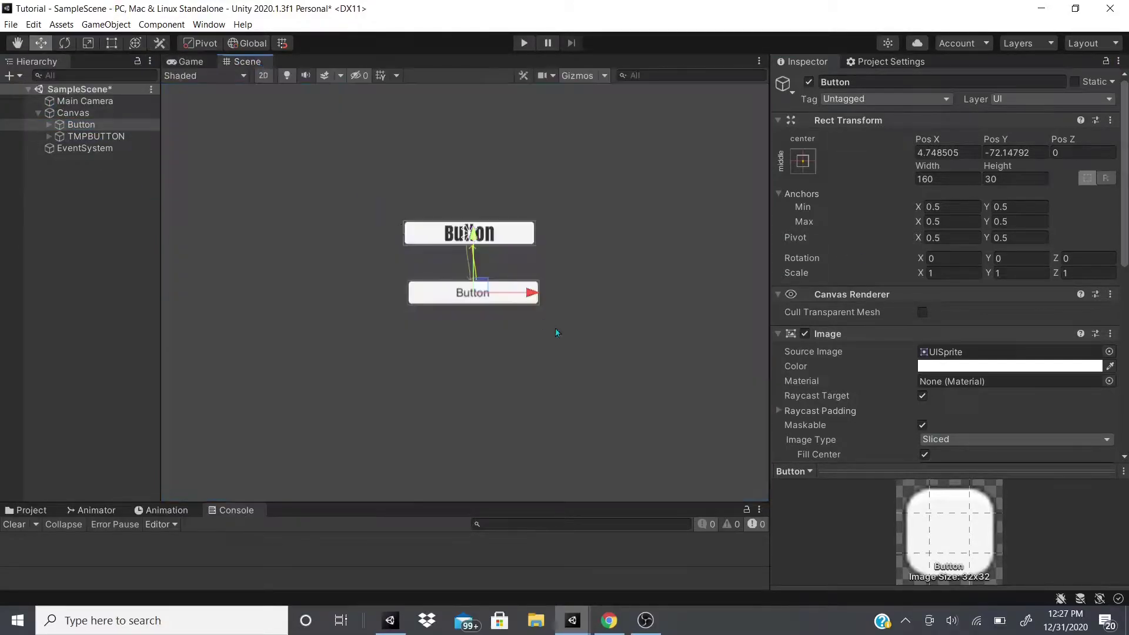
pyautogui.click(111, 43)
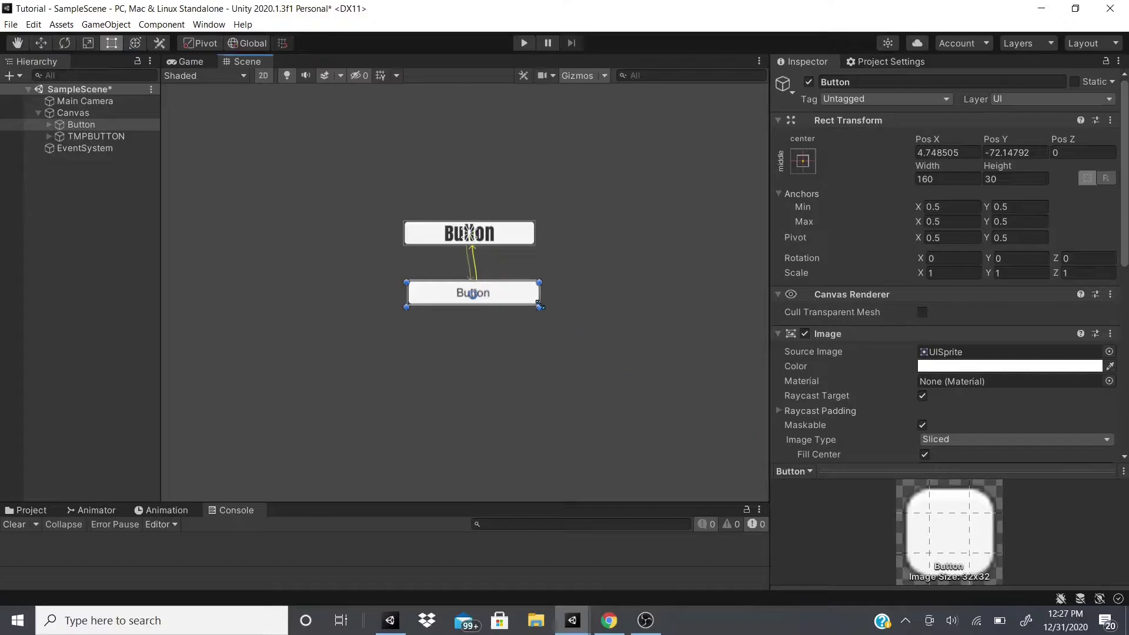
pyautogui.moveTo(540, 306); pyautogui.dragTo(674, 347)
pyautogui.hotkey('ctrl', 'z')
# - Set the Button's Rect Transform Width to 320 and Height to 60
pyautogui.click(929, 179)
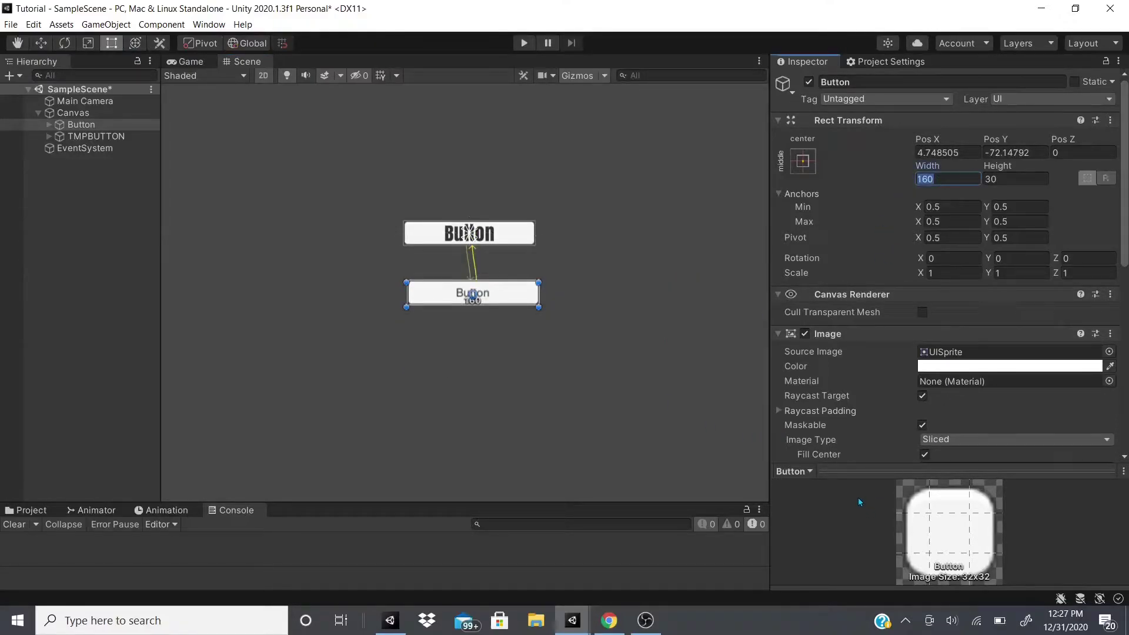
pyautogui.write('320')
pyautogui.press('Tab')
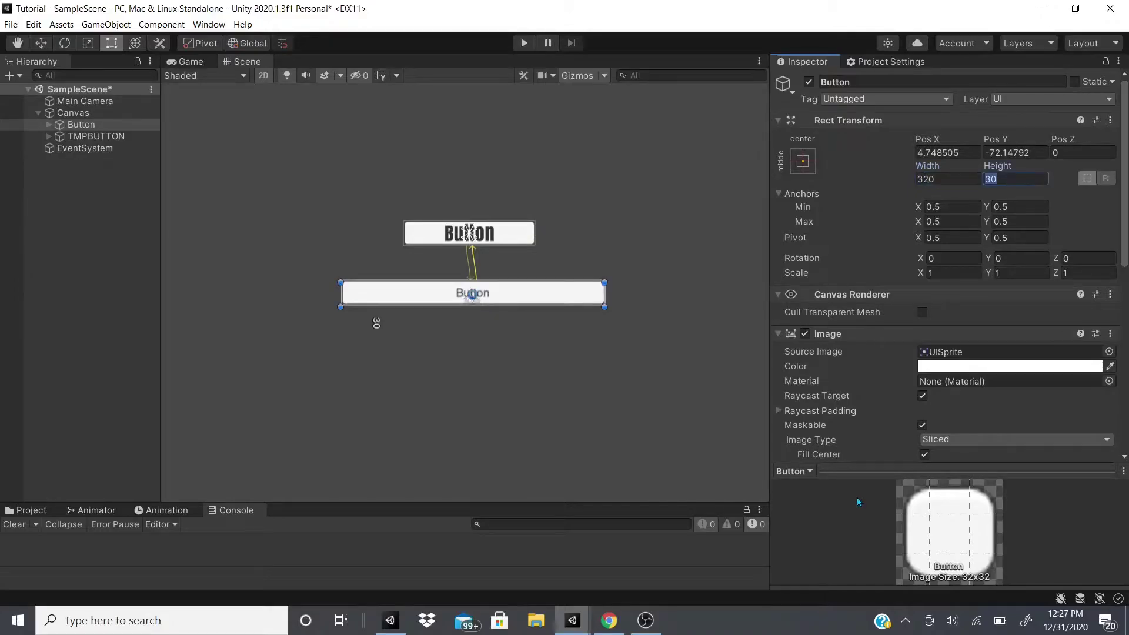
pyautogui.write('60')
pyautogui.hotkey('ctrl', '2')
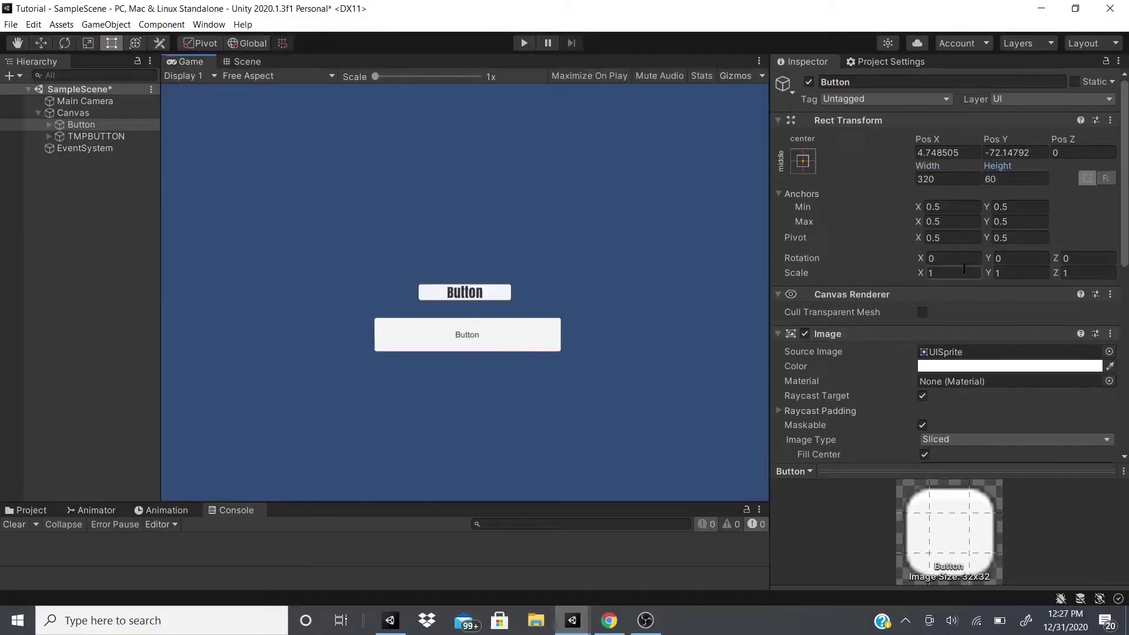
pyautogui.scroll(-3, 952, 256)
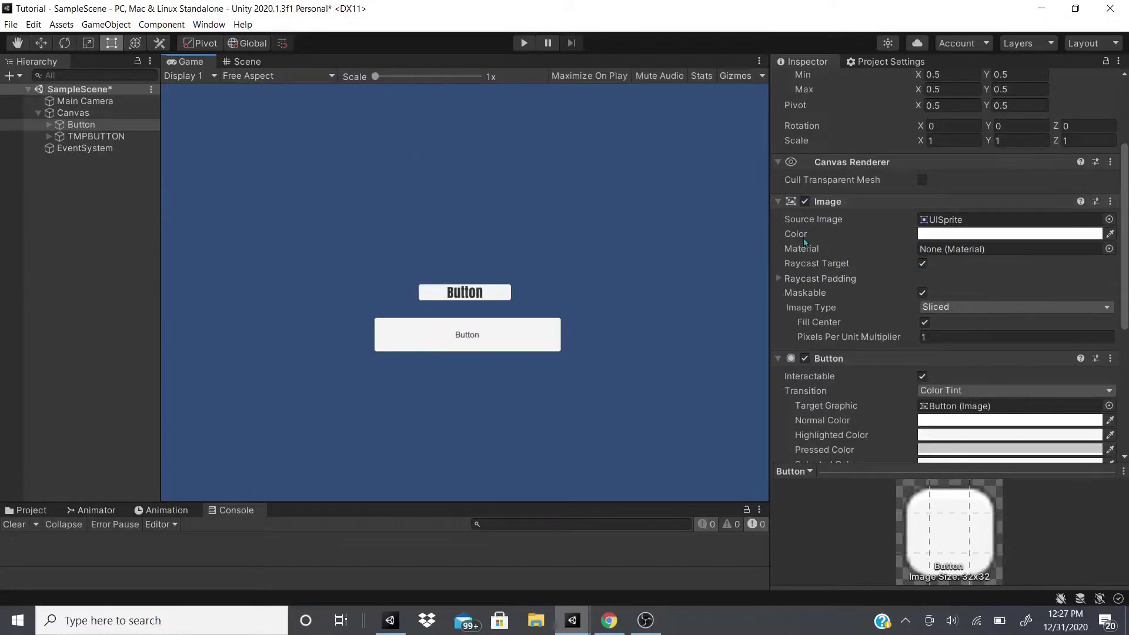
pyautogui.rightClick(73, 112)
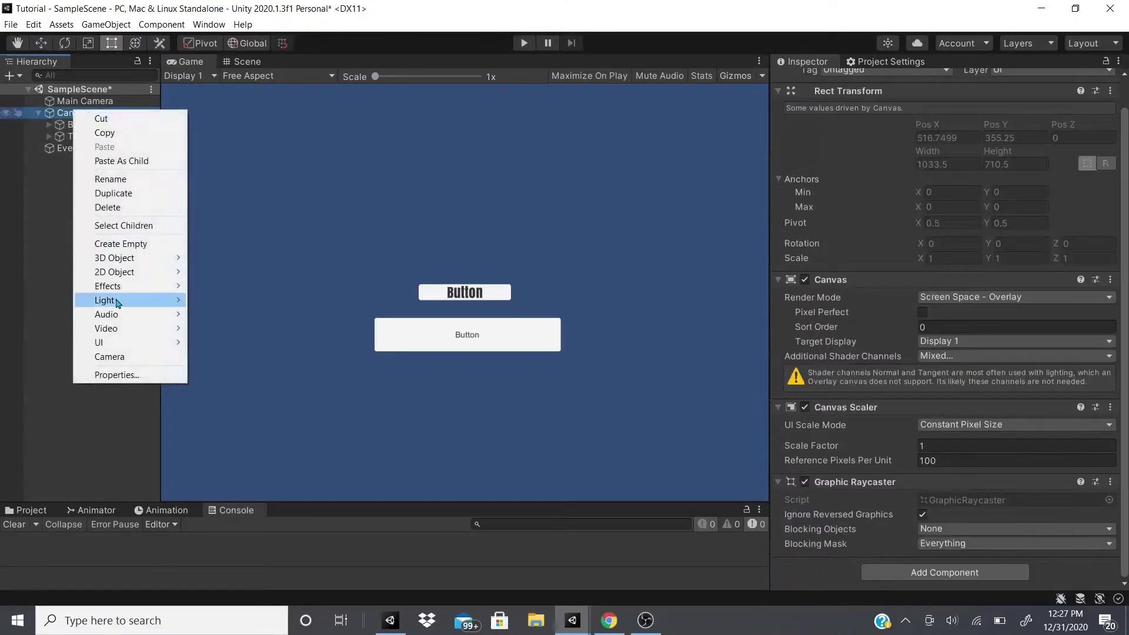
pyautogui.moveTo(120, 346)
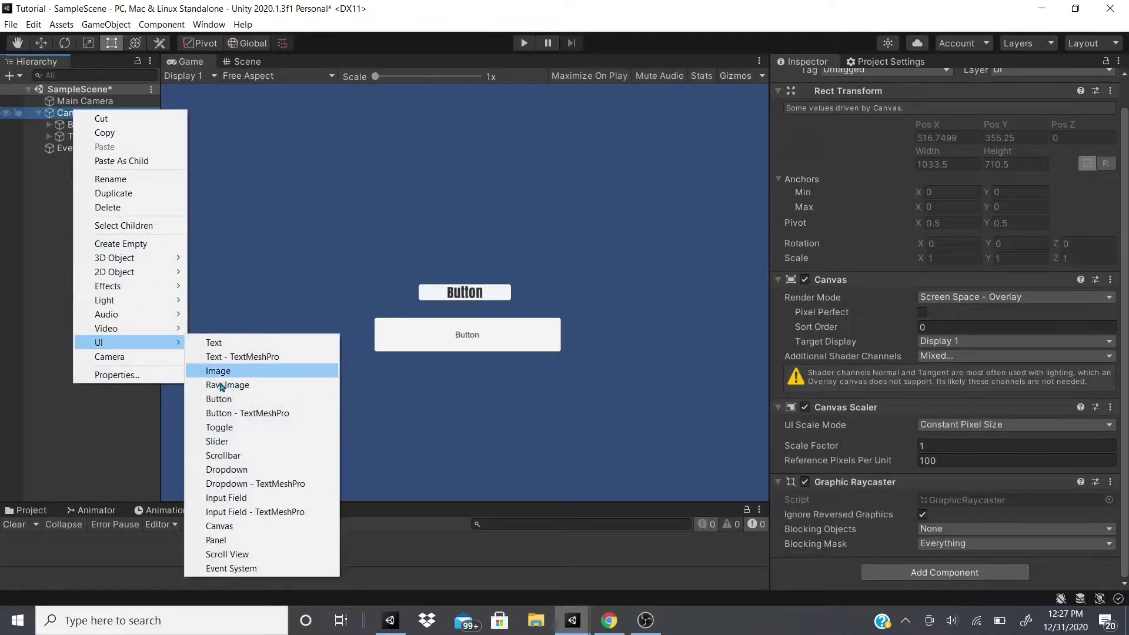
pyautogui.click(38, 157)
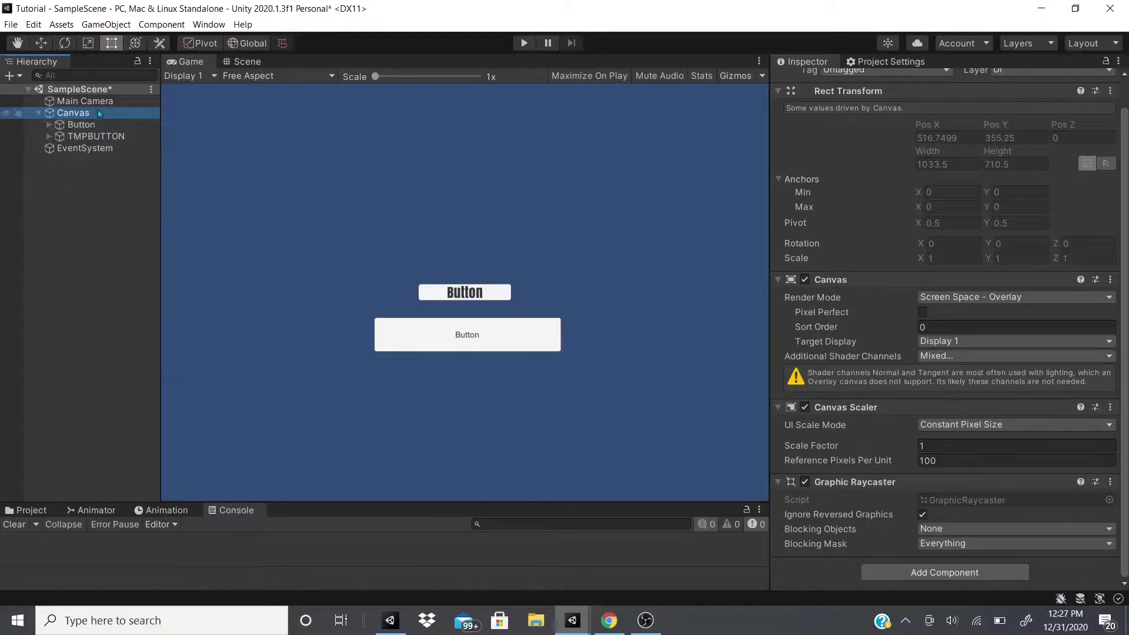
pyautogui.click(76, 125)
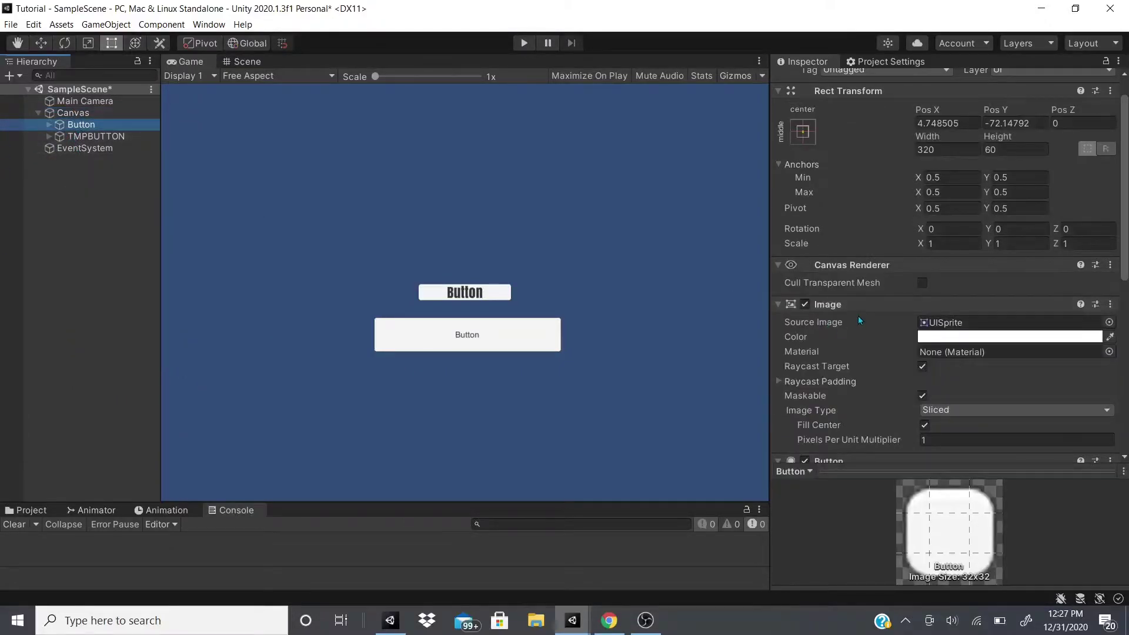
pyautogui.scroll(-5, 859, 316)
pyautogui.scroll(5, 840, 155)
pyautogui.scroll(-5, 909, 379)
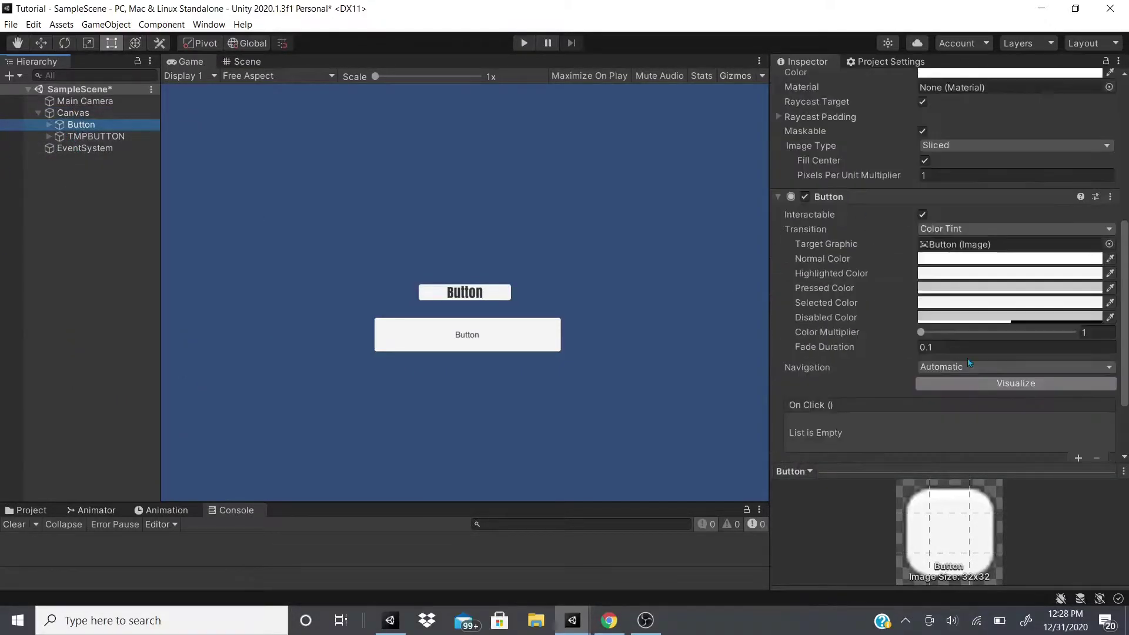
pyautogui.scroll(3, 859, 270)
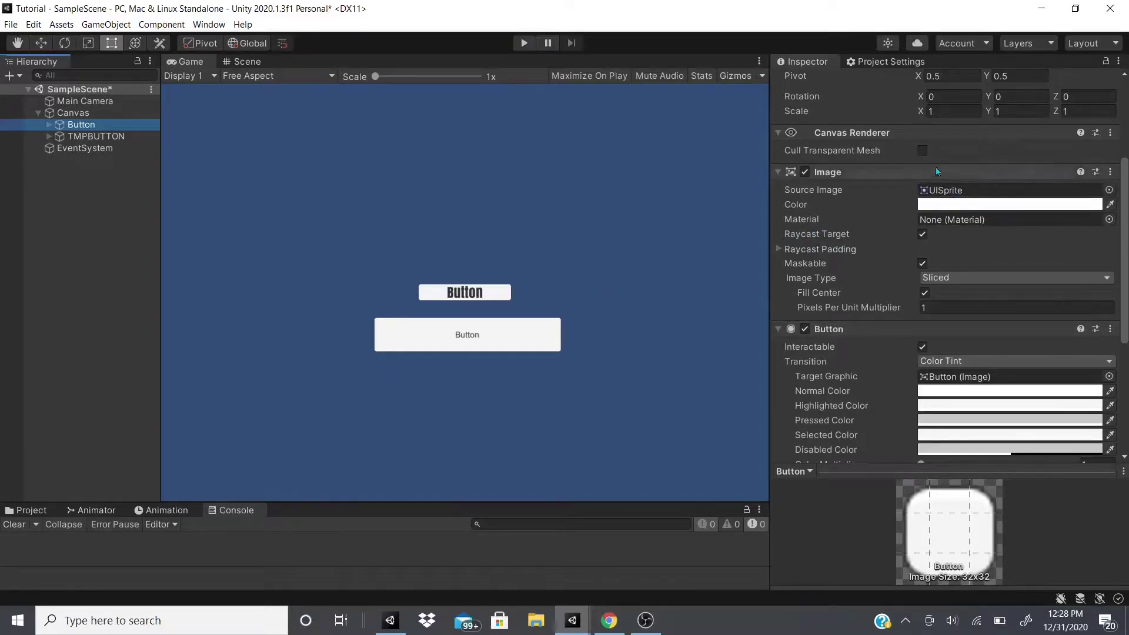
pyautogui.scroll(-3, 975, 321)
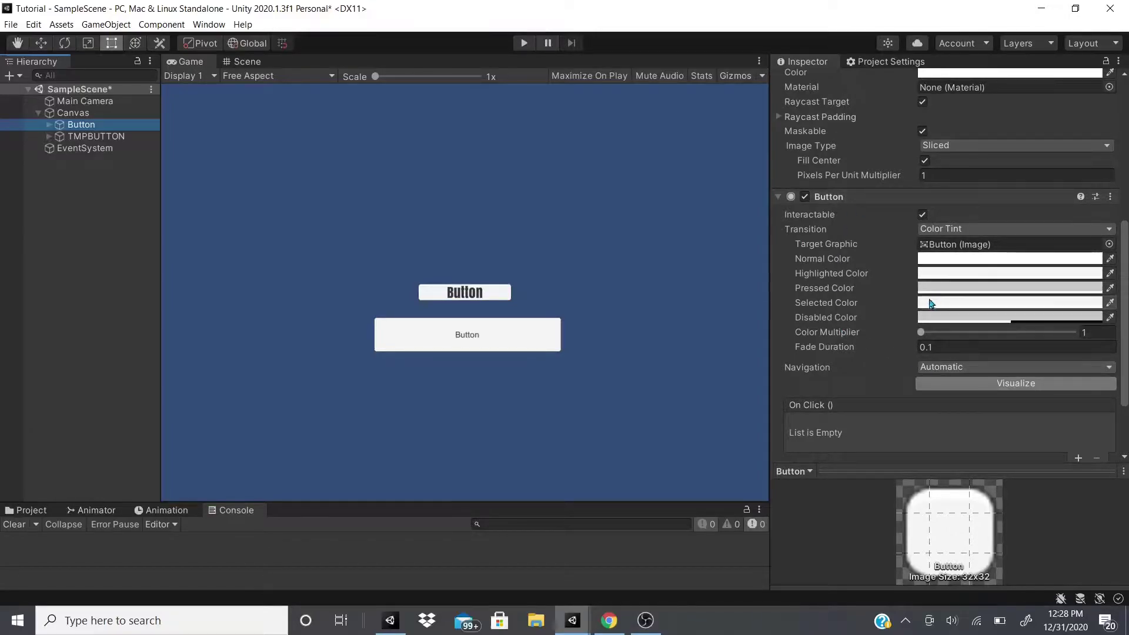
pyautogui.scroll(-2, 930, 300)
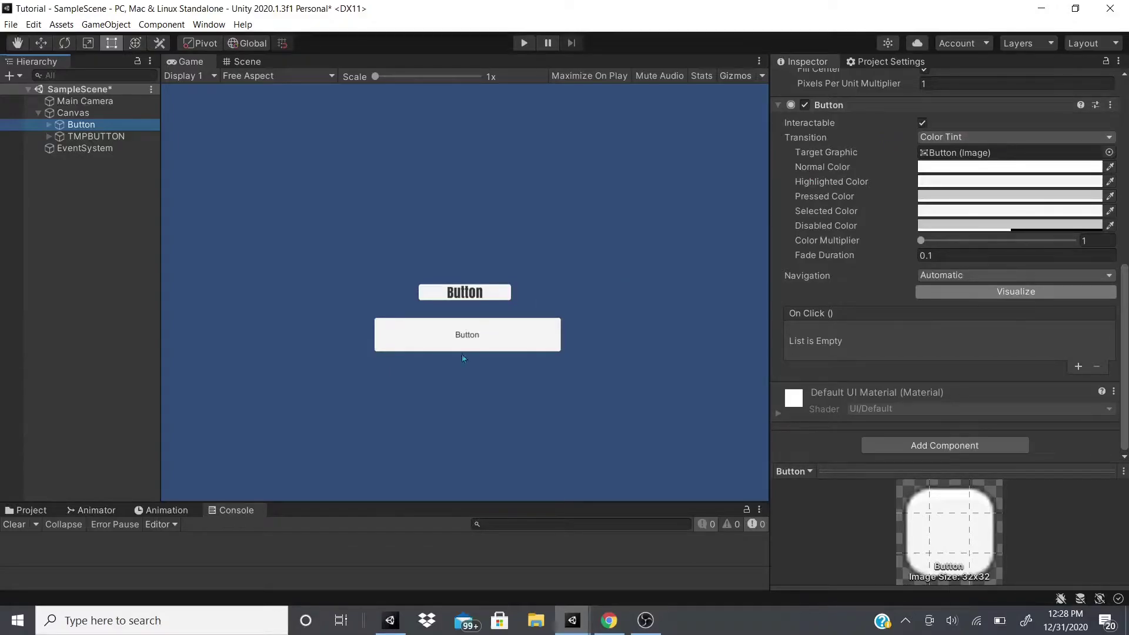
# - Toggle Interactable off and back on, try Transition None, then restore Color Tint
pyautogui.click(922, 122)
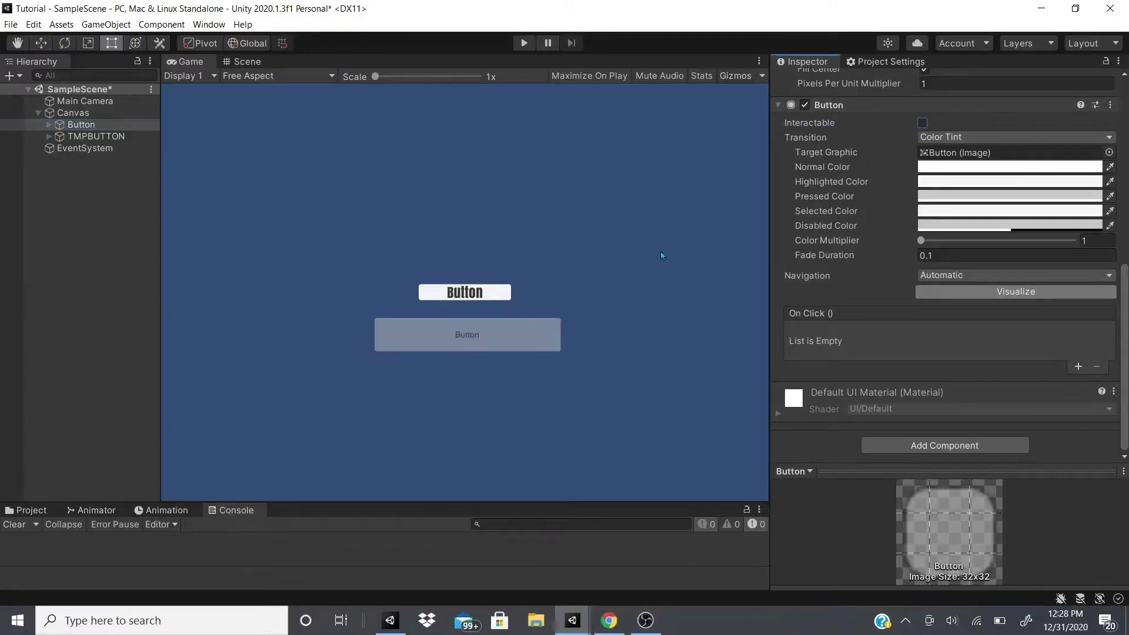
pyautogui.click(922, 123)
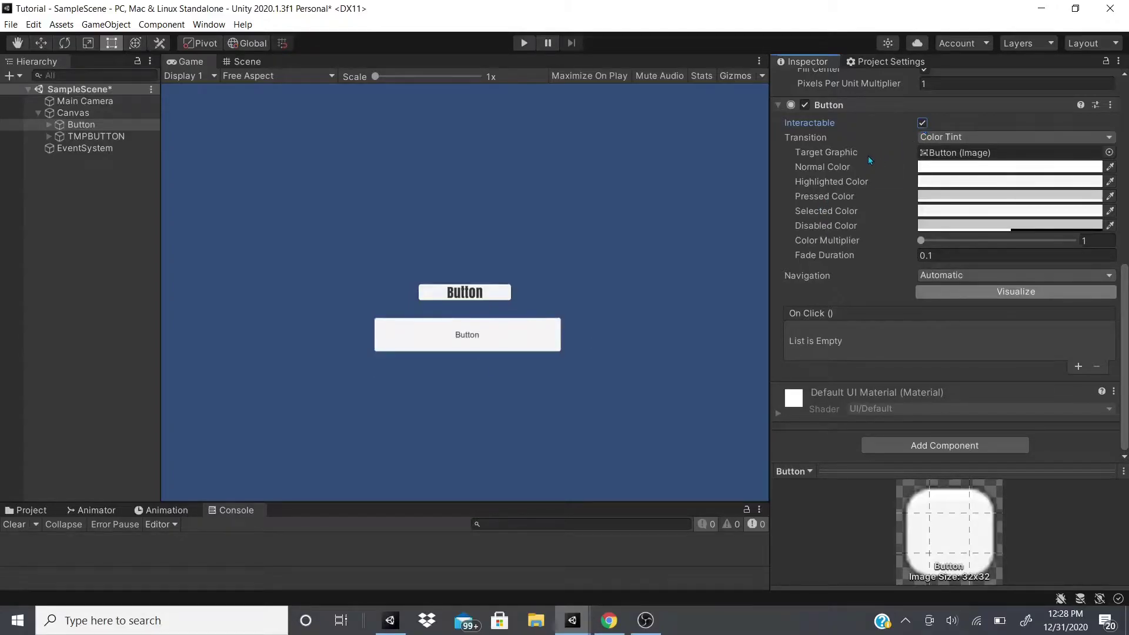
pyautogui.click(926, 140)
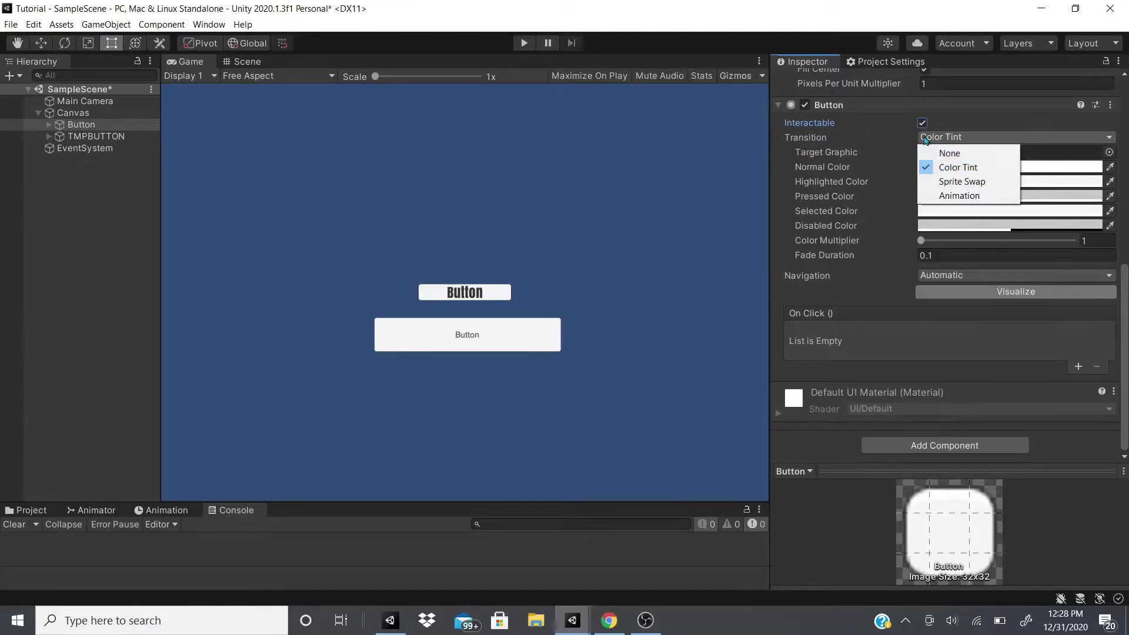
pyautogui.click(906, 157)
pyautogui.click(947, 137)
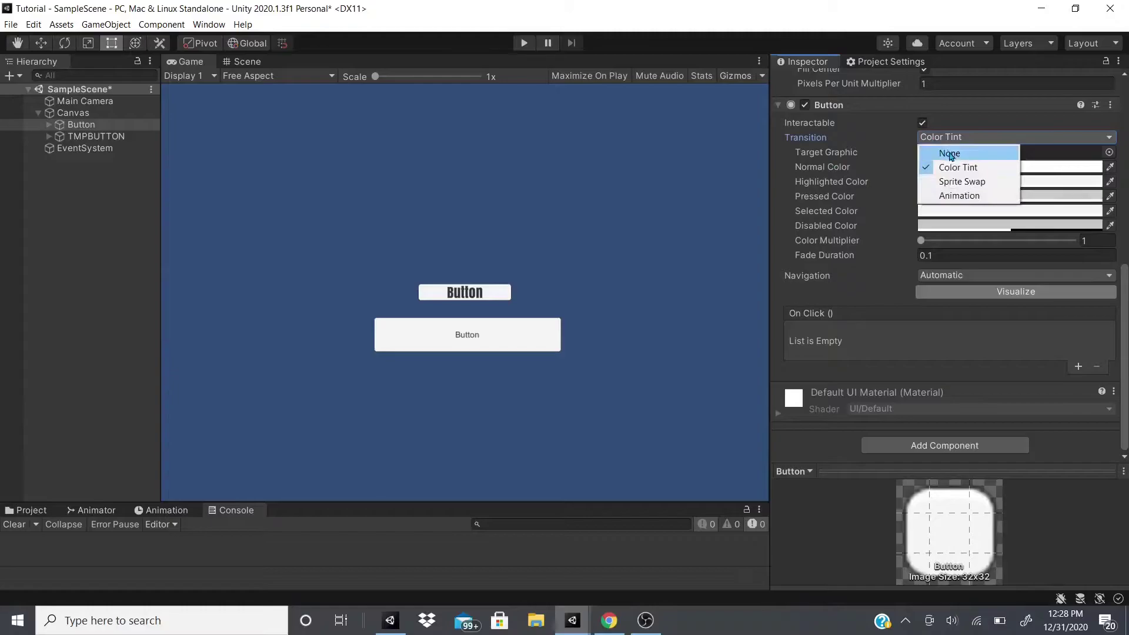
pyautogui.click(948, 154)
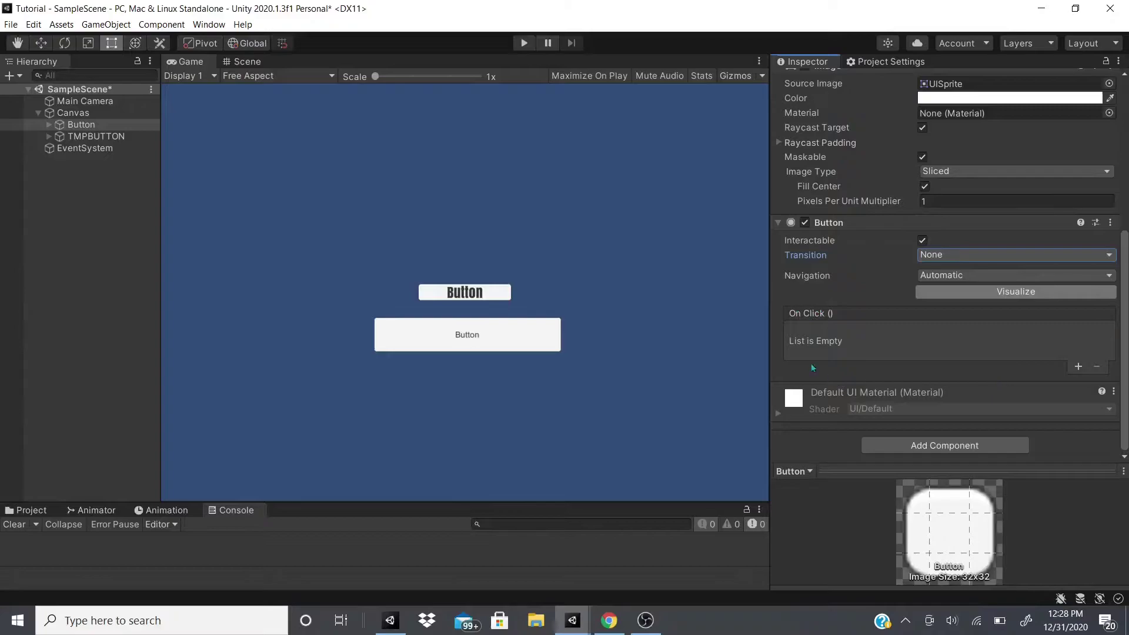
pyautogui.click(1000, 255)
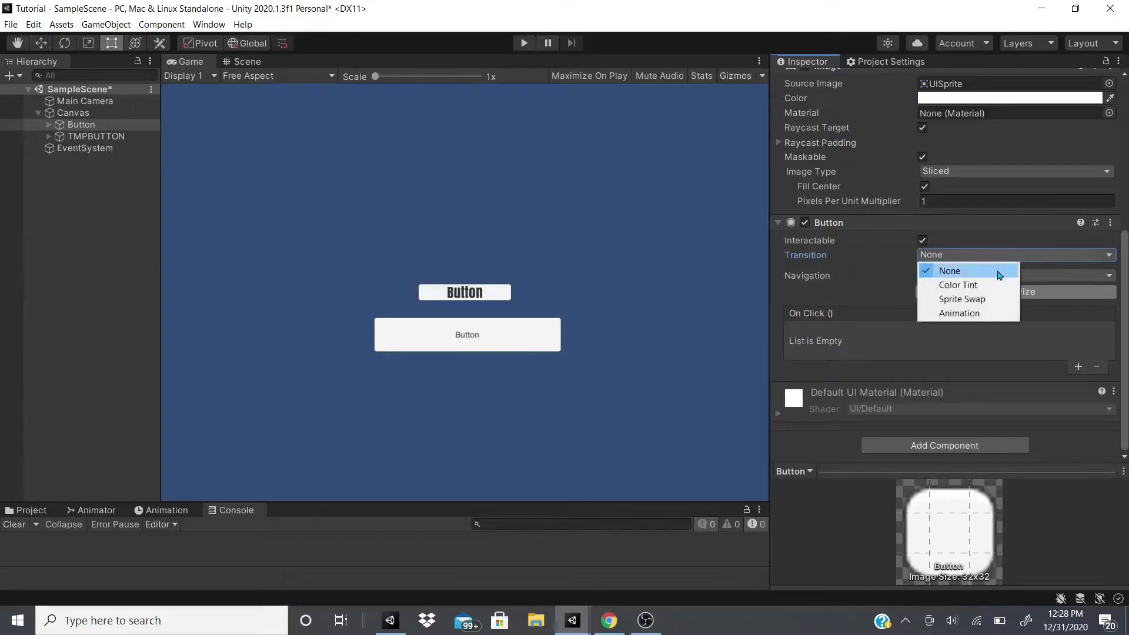
pyautogui.click(955, 285)
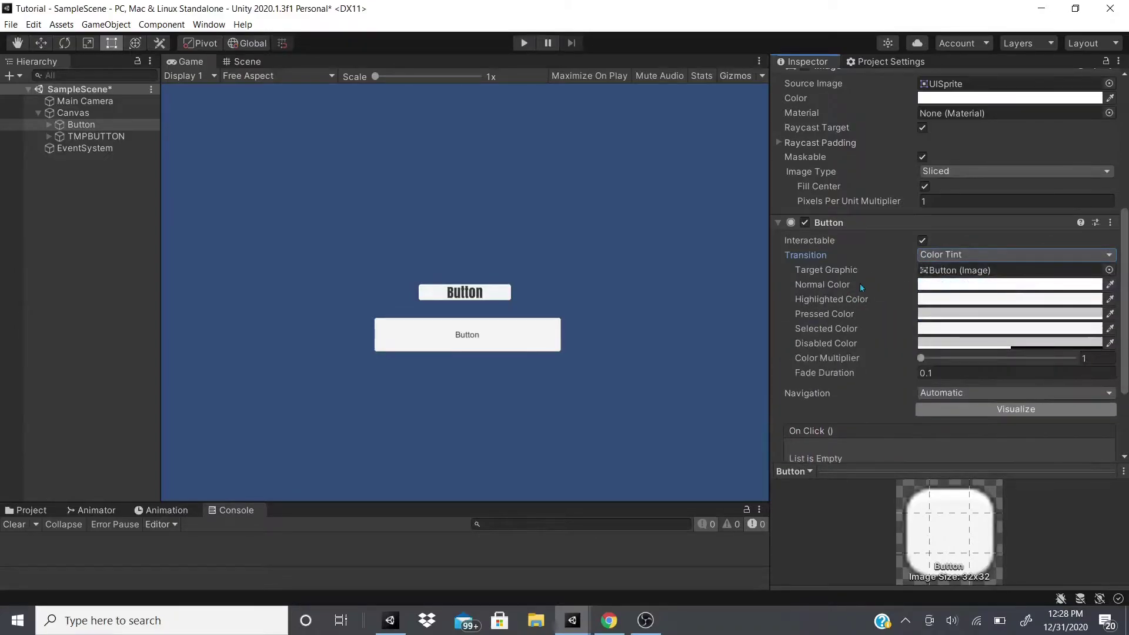
pyautogui.scroll(-5, 844, 144)
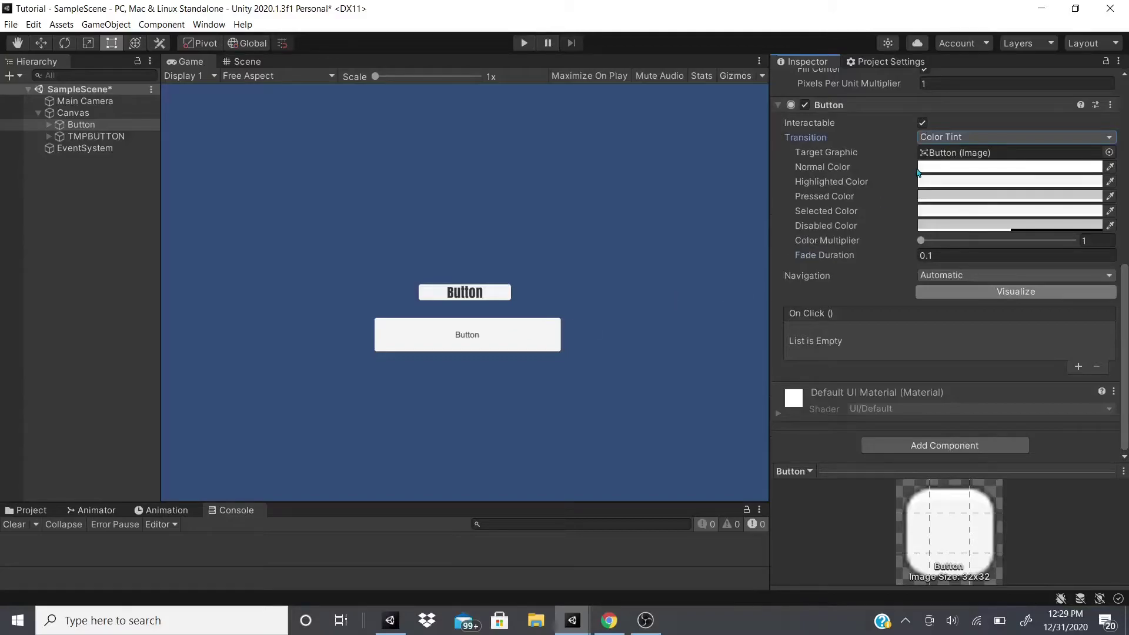
# - Set the Button's Normal Color to pale yellow FFFFA3
pyautogui.click(920, 169)
pyautogui.click(508, 327)
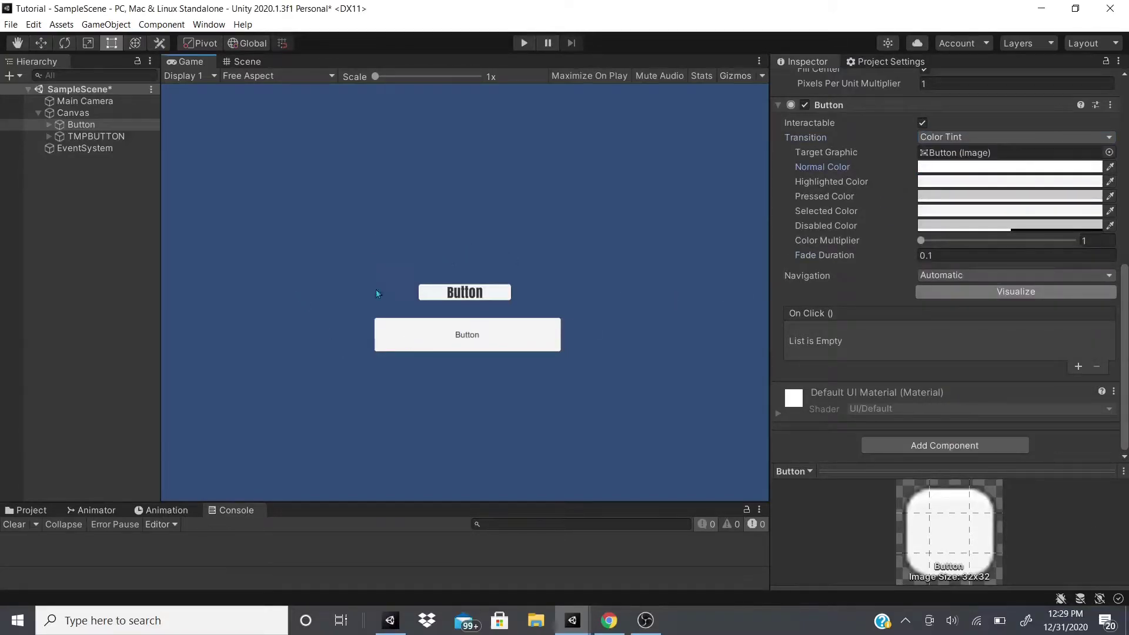
pyautogui.click(964, 169)
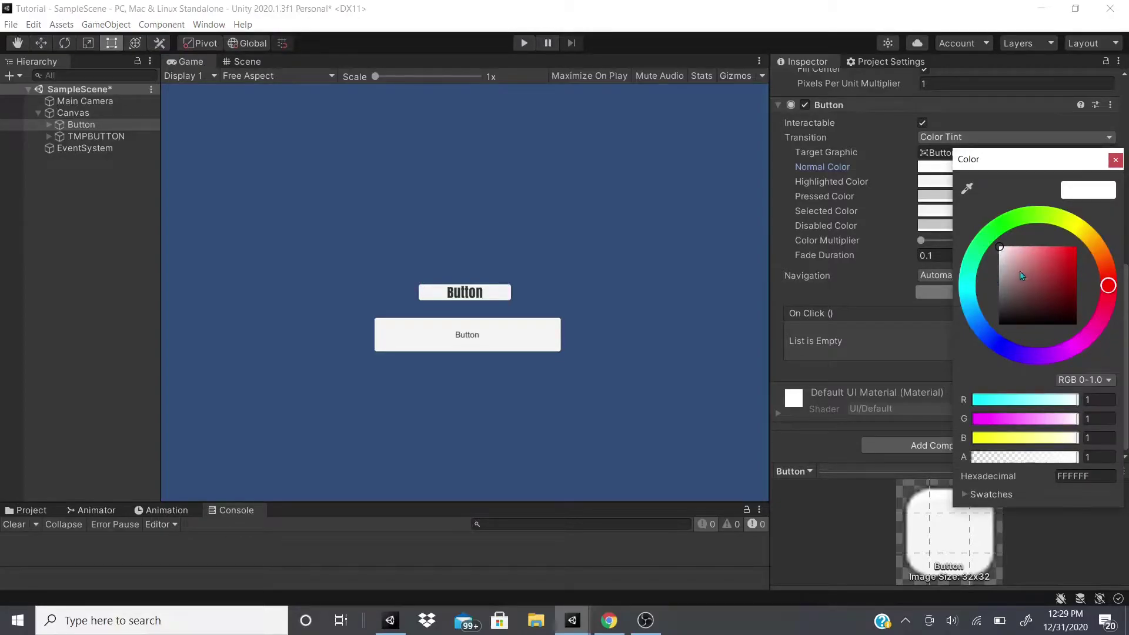
pyautogui.moveTo(1023, 275)
pyautogui.mouseDown()
pyautogui.moveTo(1007, 254)
pyautogui.moveTo(1074, 225)
pyautogui.mouseUp()
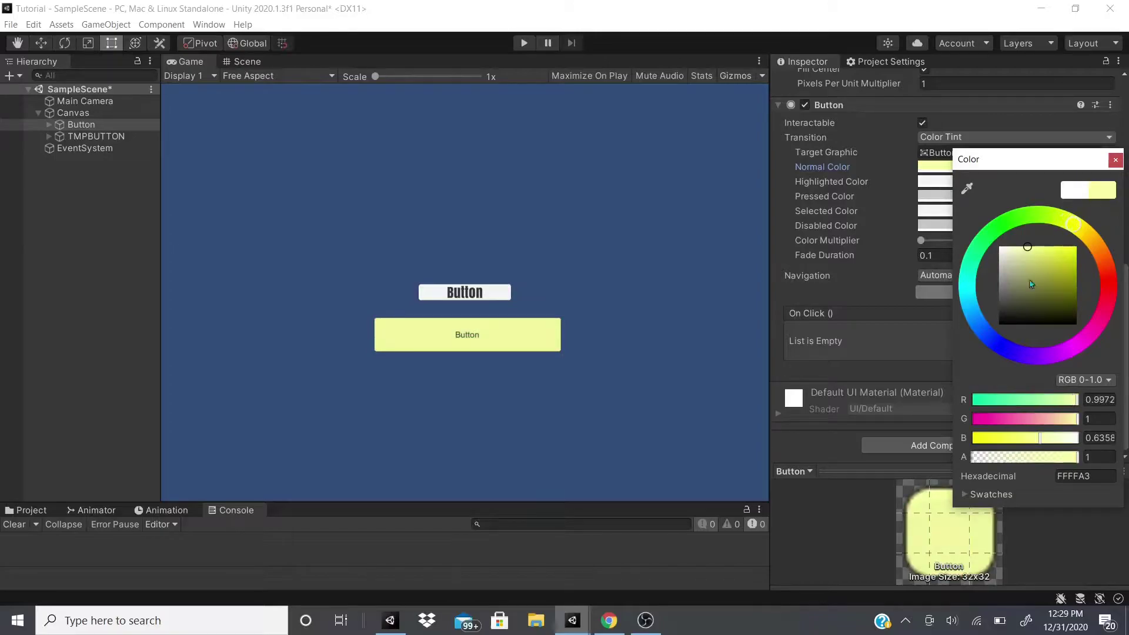
pyautogui.click(1117, 164)
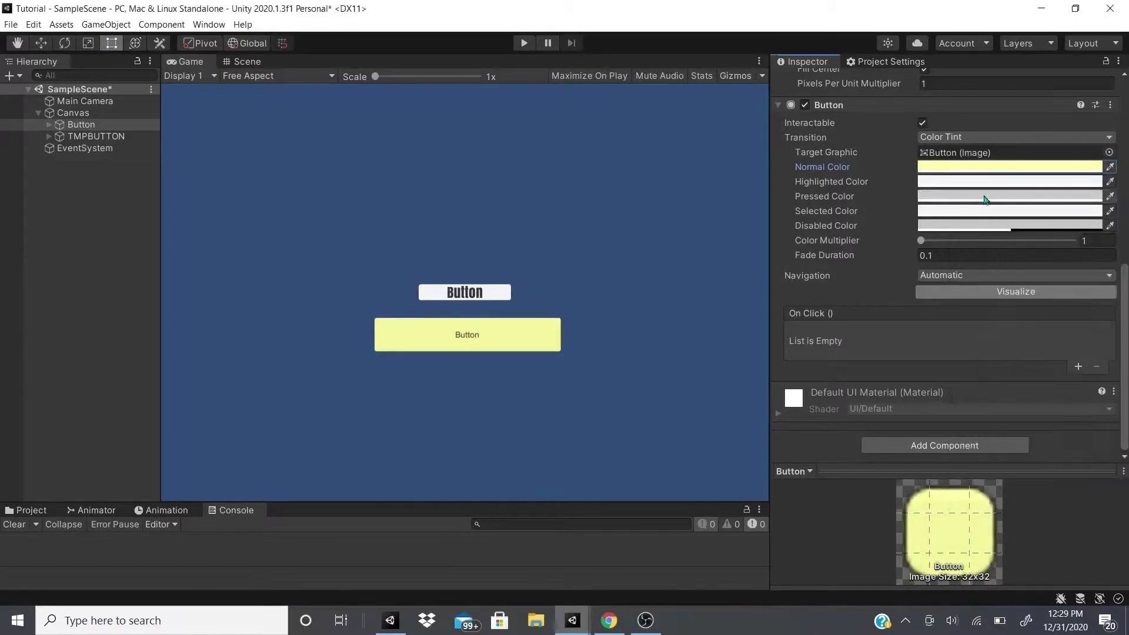
pyautogui.click(935, 182)
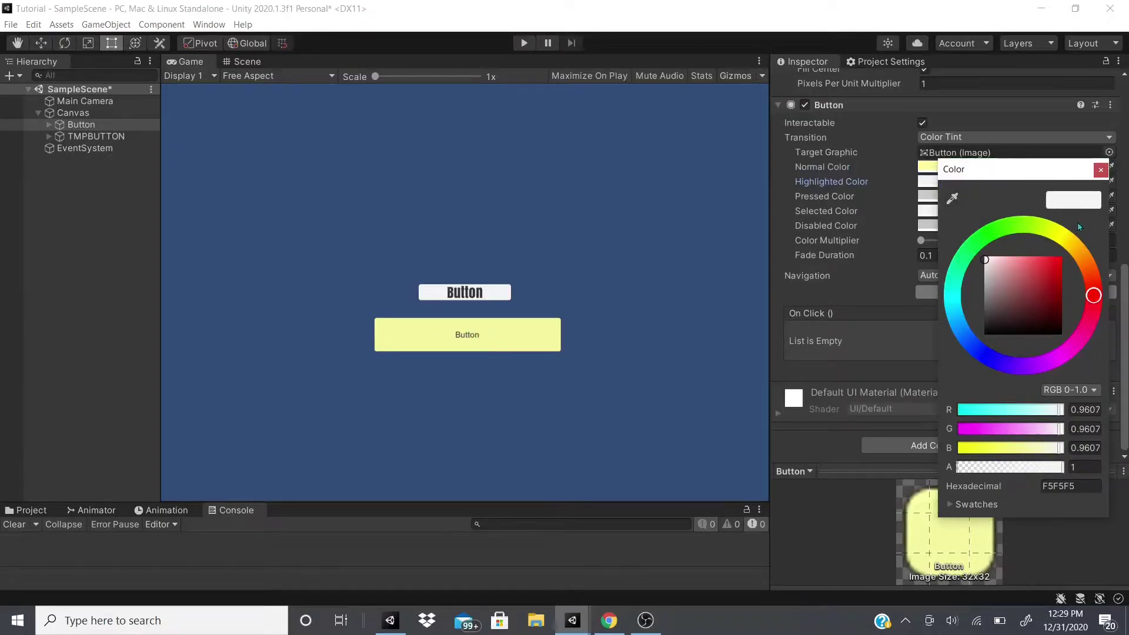
# - Set the Highlighted Color to full yellow
pyautogui.click(1057, 234)
pyautogui.click(1061, 257)
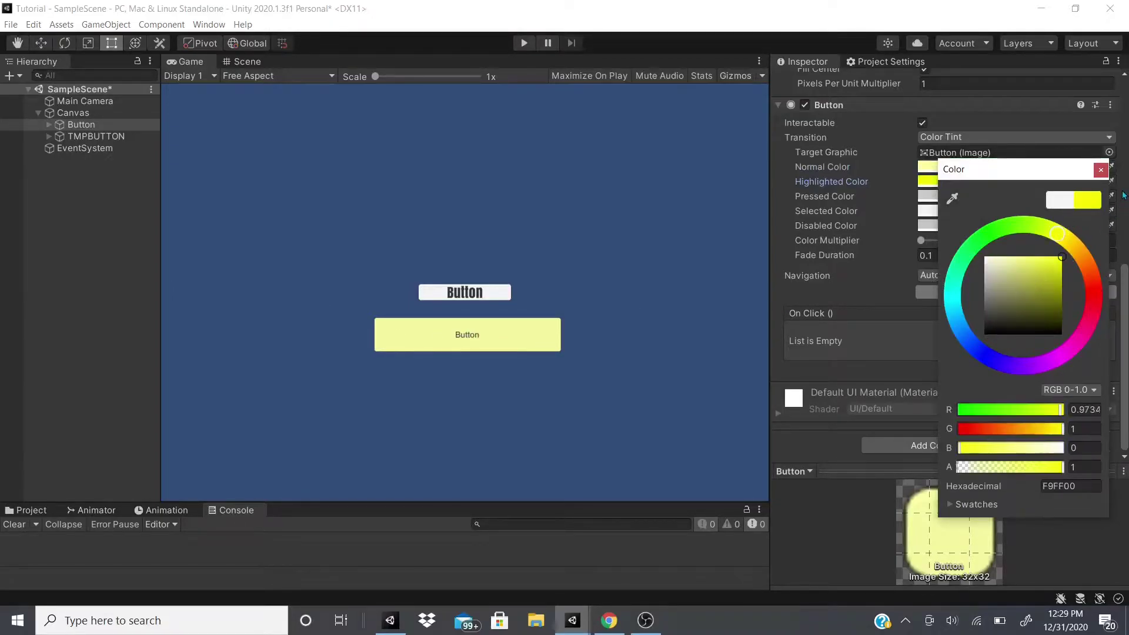
pyautogui.click(1101, 171)
# - Set the Pressed Color to a saturated blue, 01A1FF
pyautogui.click(934, 196)
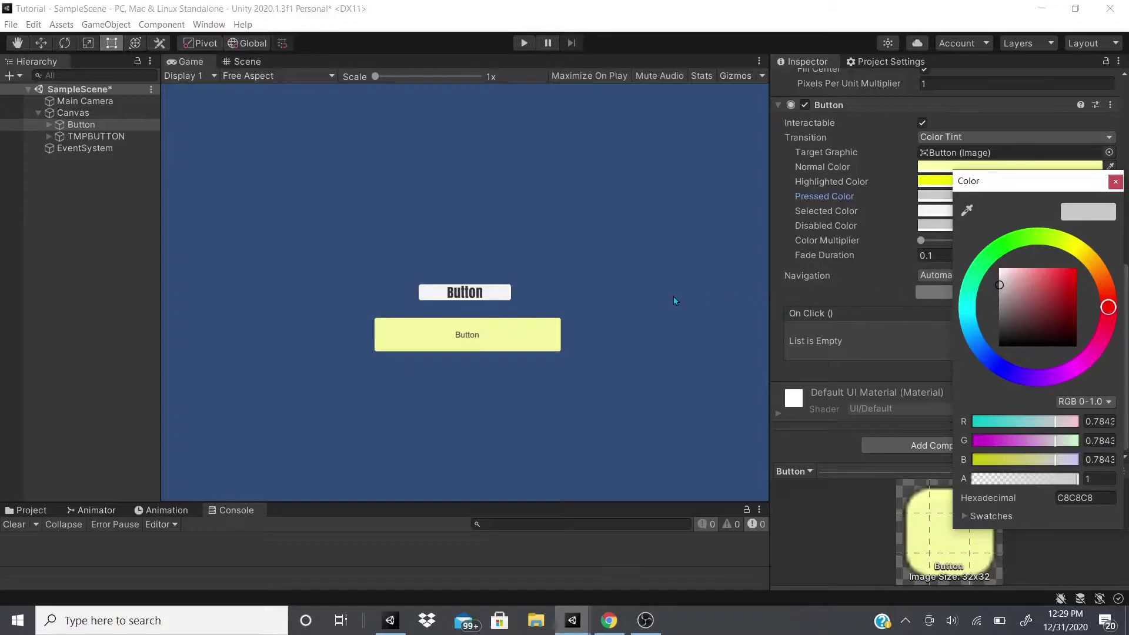
pyautogui.moveTo(1063, 257); pyautogui.dragTo(972, 333)
pyautogui.click(1076, 269)
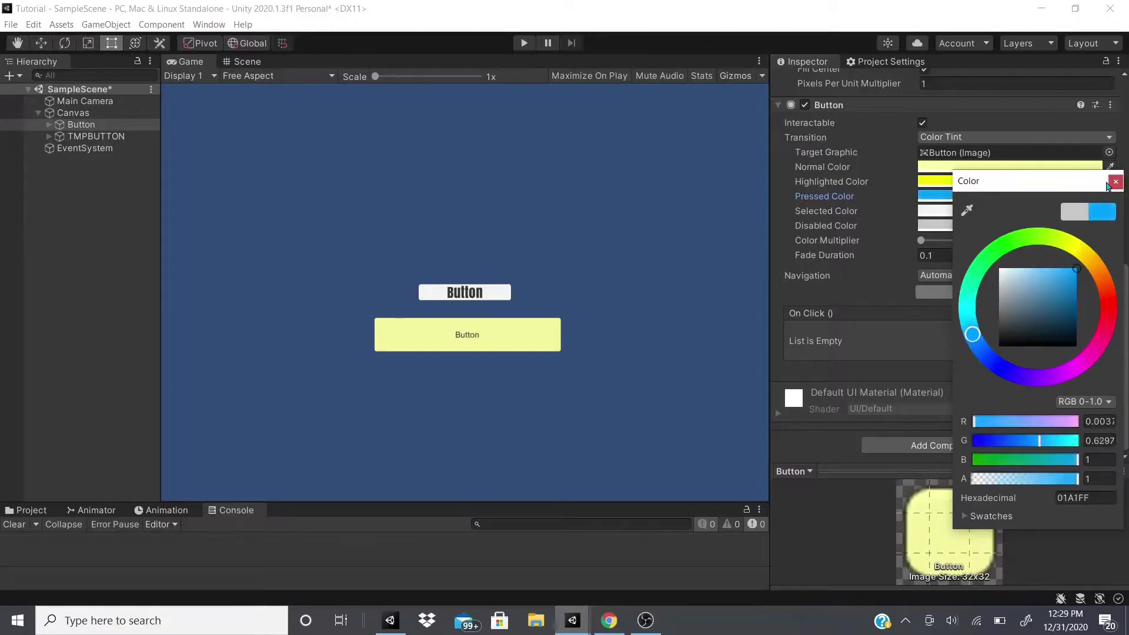
pyautogui.click(1116, 183)
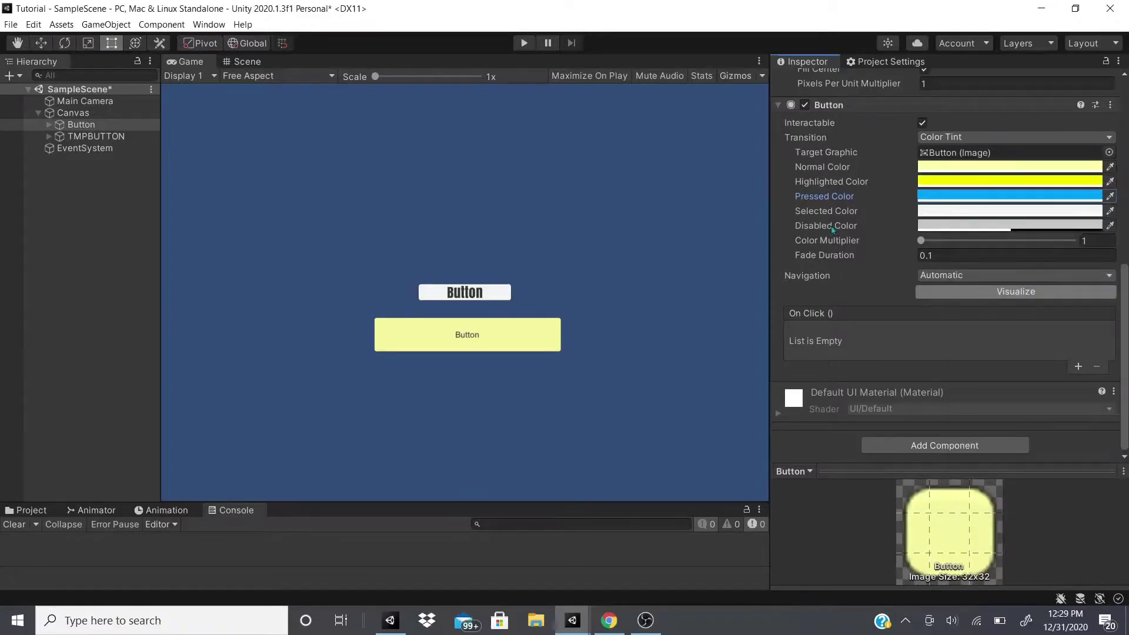
# - Set the Selected Color to pure green
pyautogui.click(941, 210)
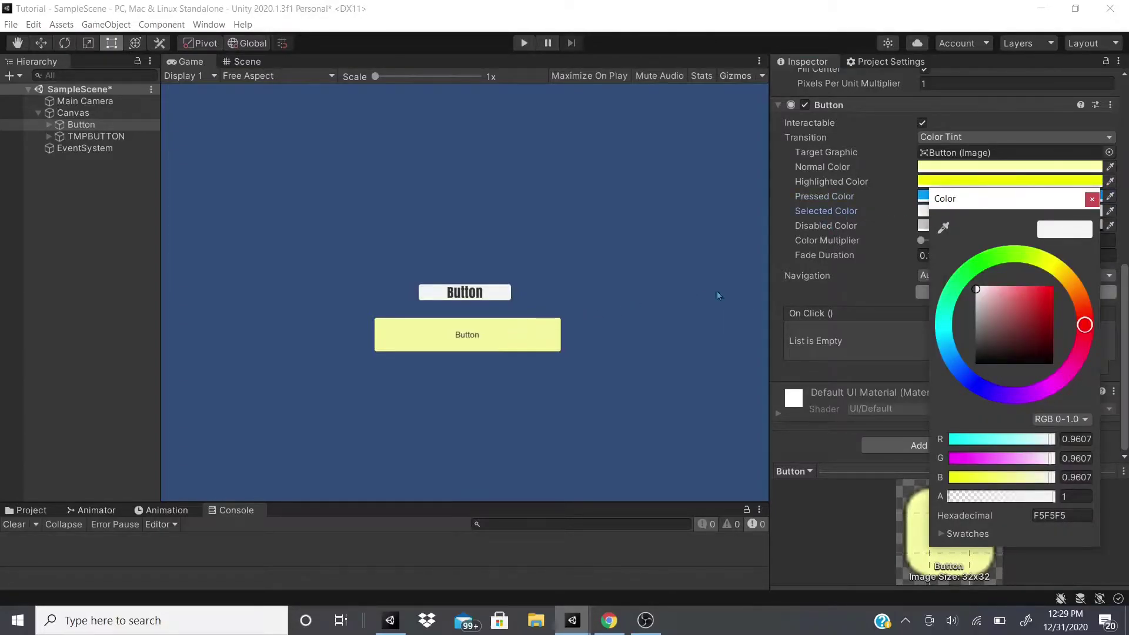
pyautogui.click(971, 273)
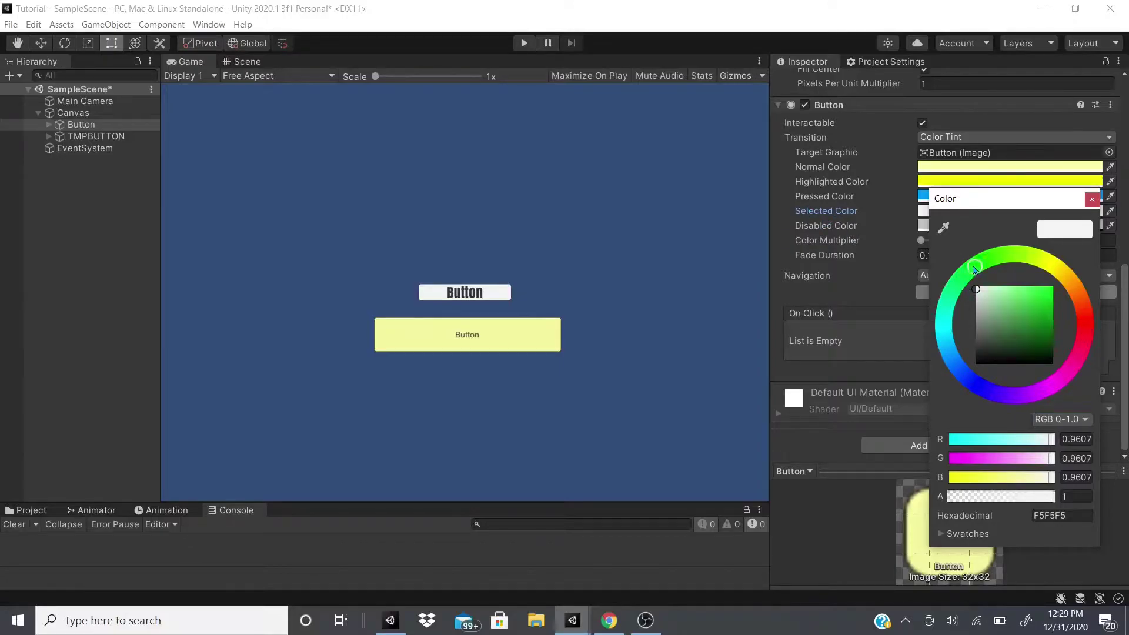
pyautogui.moveTo(1026, 303); pyautogui.dragTo(1051, 287)
pyautogui.click(1092, 199)
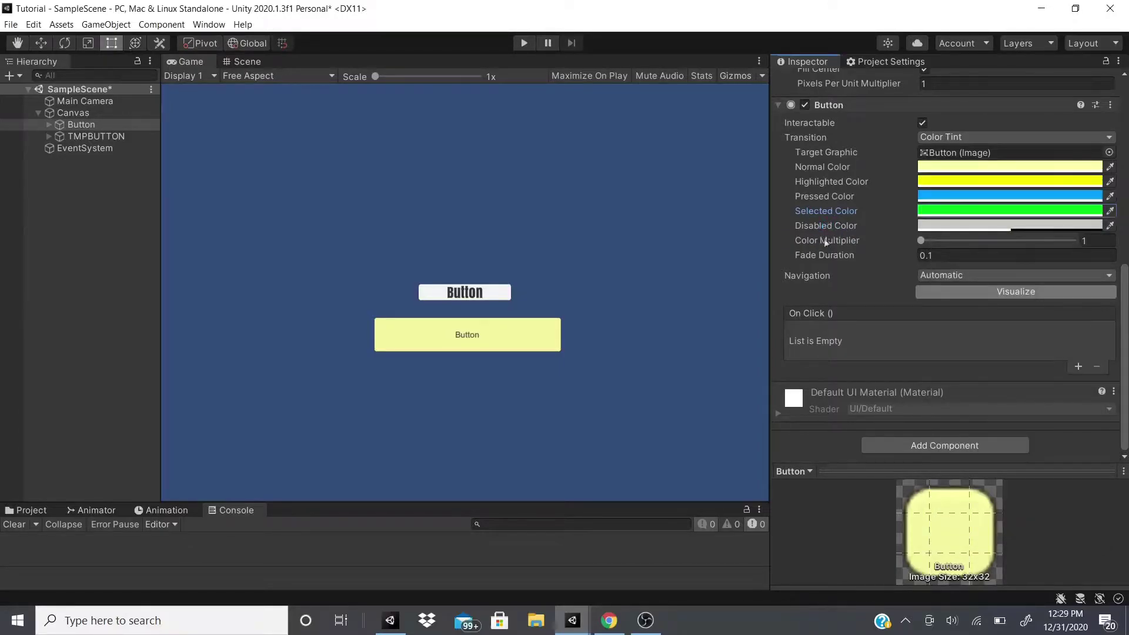
# - Untick Interactable, set Disabled Color to red FF0000, and raise Color Multiplier to 5
pyautogui.click(923, 123)
pyautogui.click(952, 226)
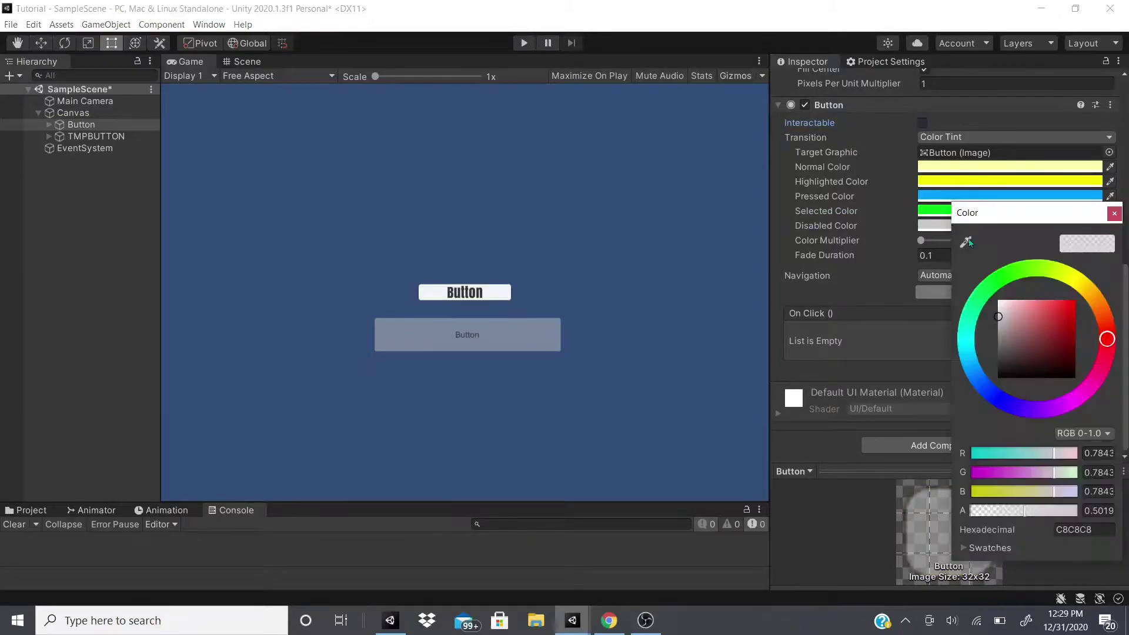
pyautogui.moveTo(1041, 321); pyautogui.dragTo(1075, 301)
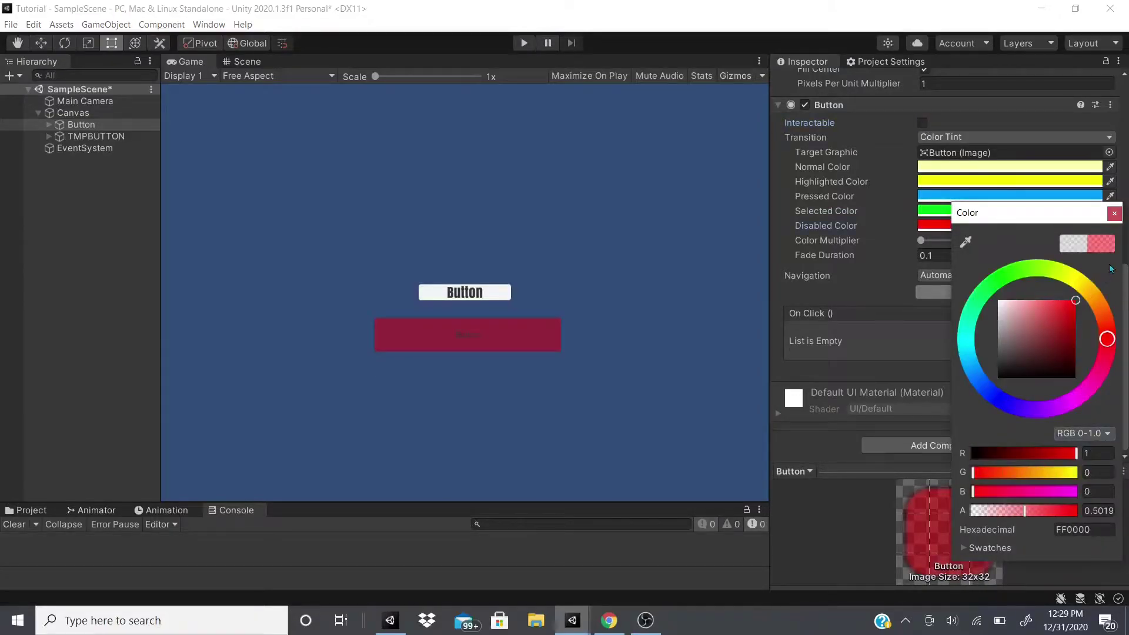
pyautogui.click(693, 266)
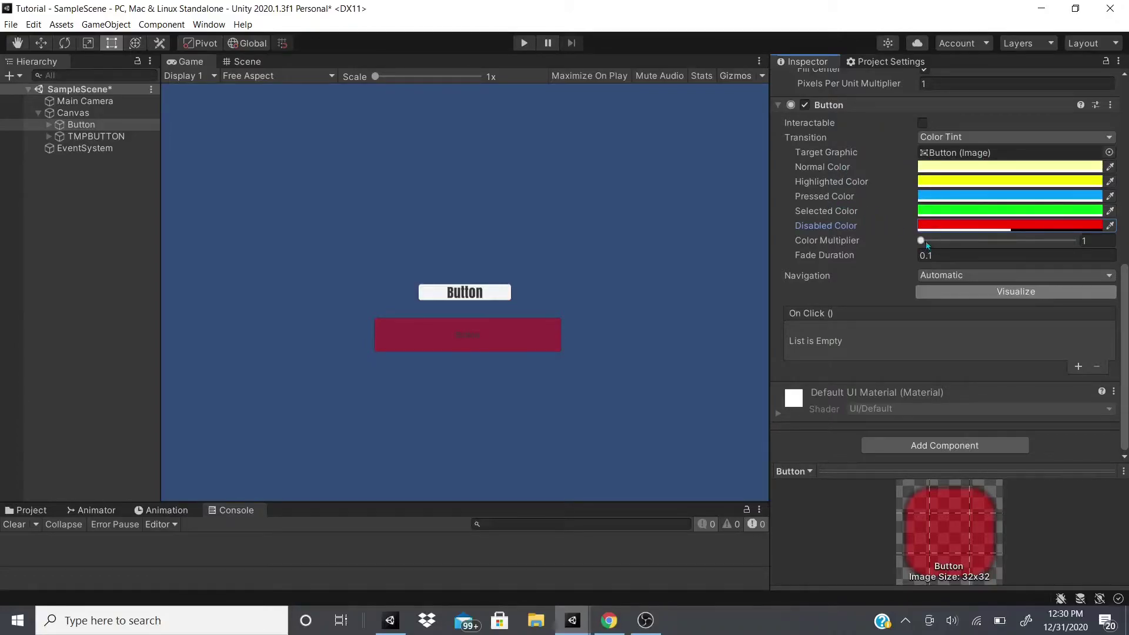
pyautogui.moveTo(926, 241); pyautogui.dragTo(1000, 247)
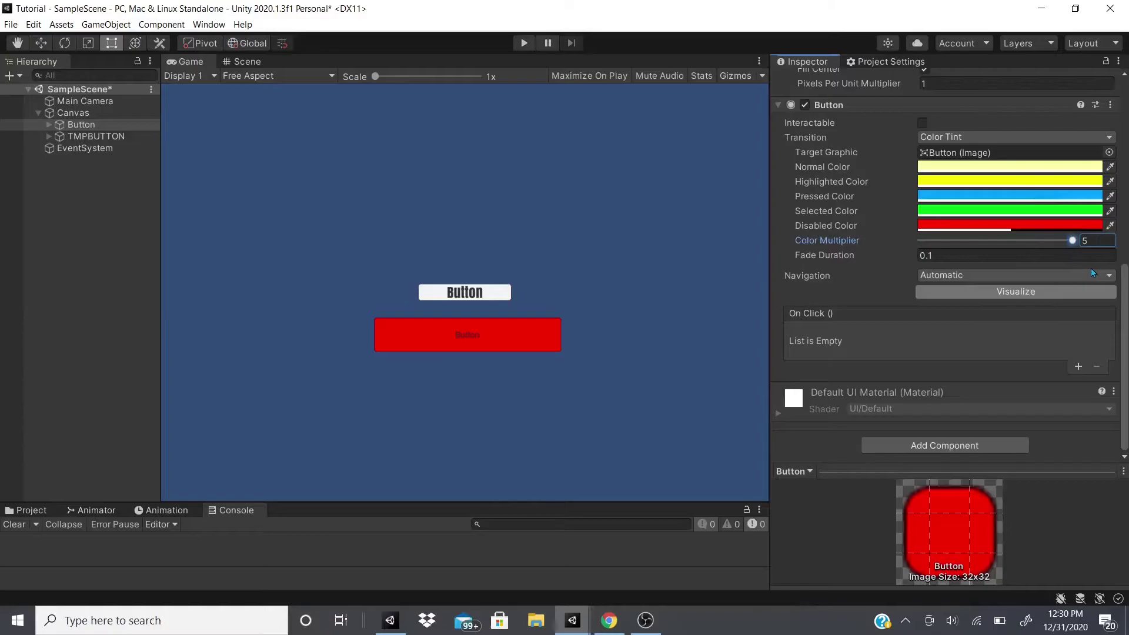
# - Set the Button's Color Multiplier back to 1, keeping Fade Duration at 0.1
pyautogui.click(920, 242)
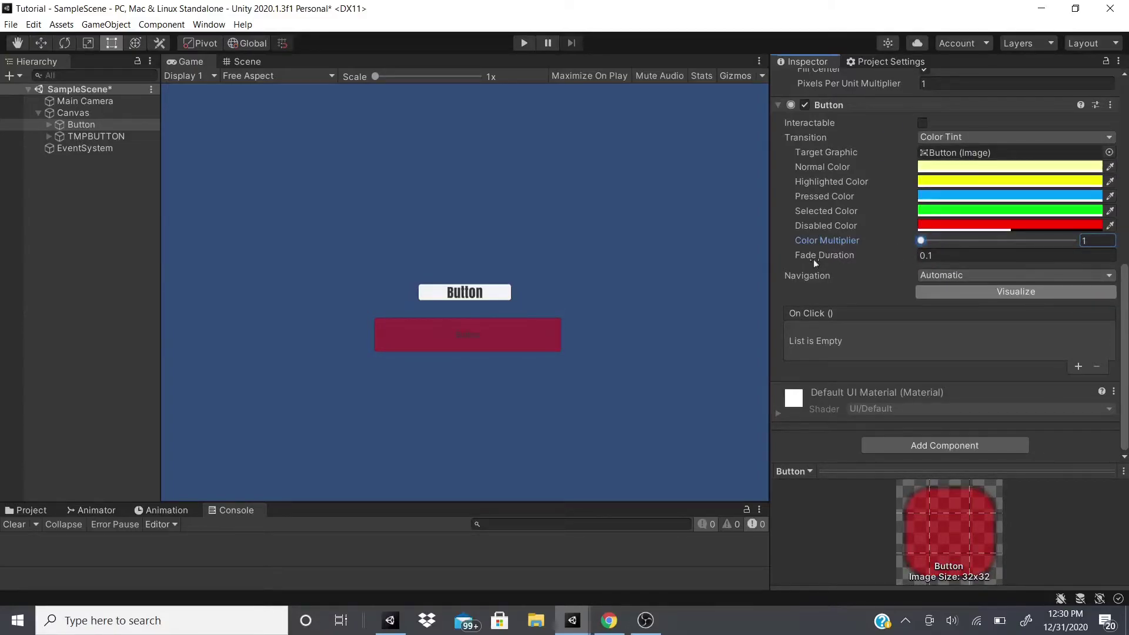
pyautogui.moveTo(813, 258); pyautogui.dragTo(851, 266)
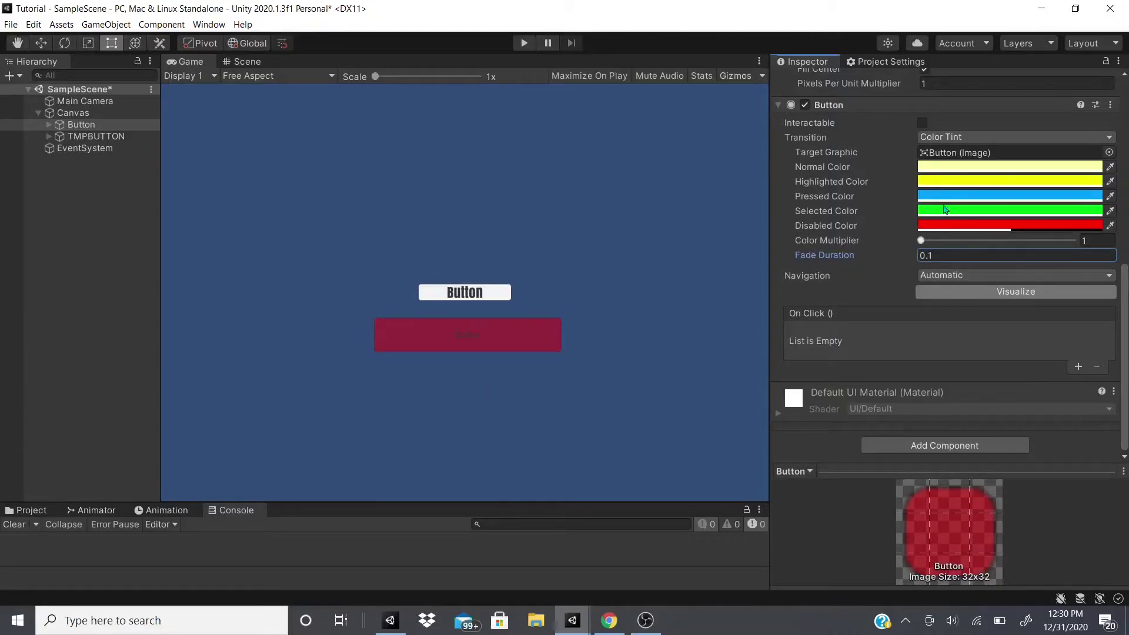
pyautogui.click(941, 275)
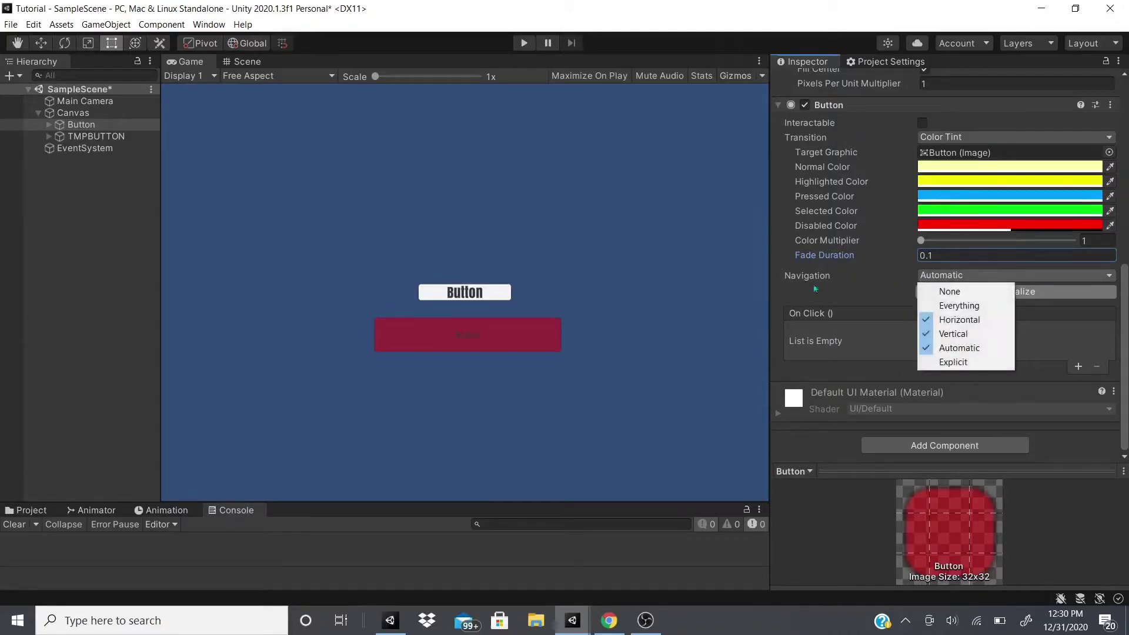